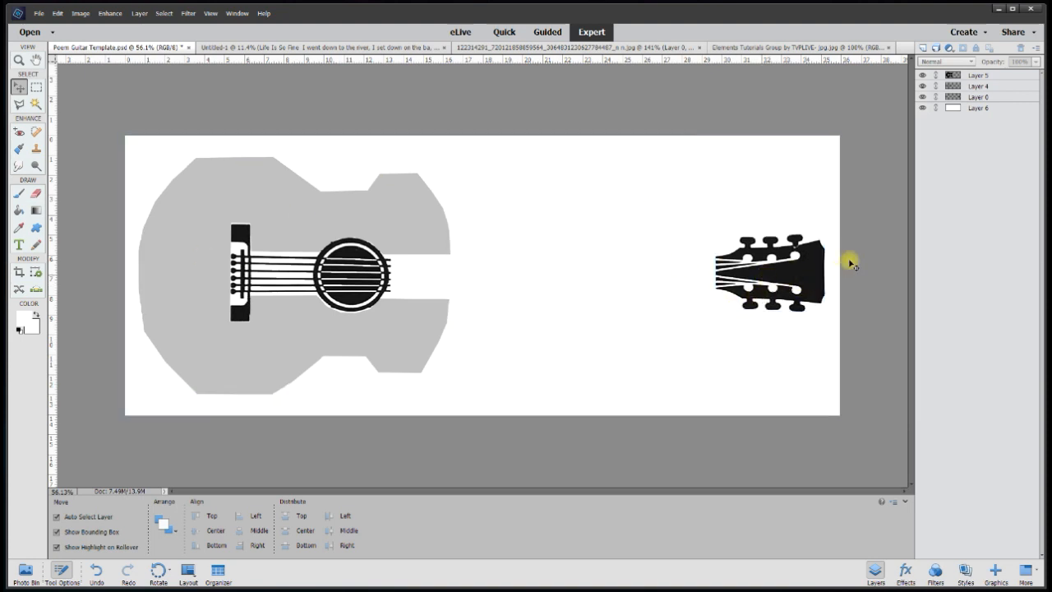
Step: Examine the guitar template's headstock, bridge with strings and grey body layers, switching the body layer's visibility off and on
{"action": "left_click", "coordinate": [808, 274]}
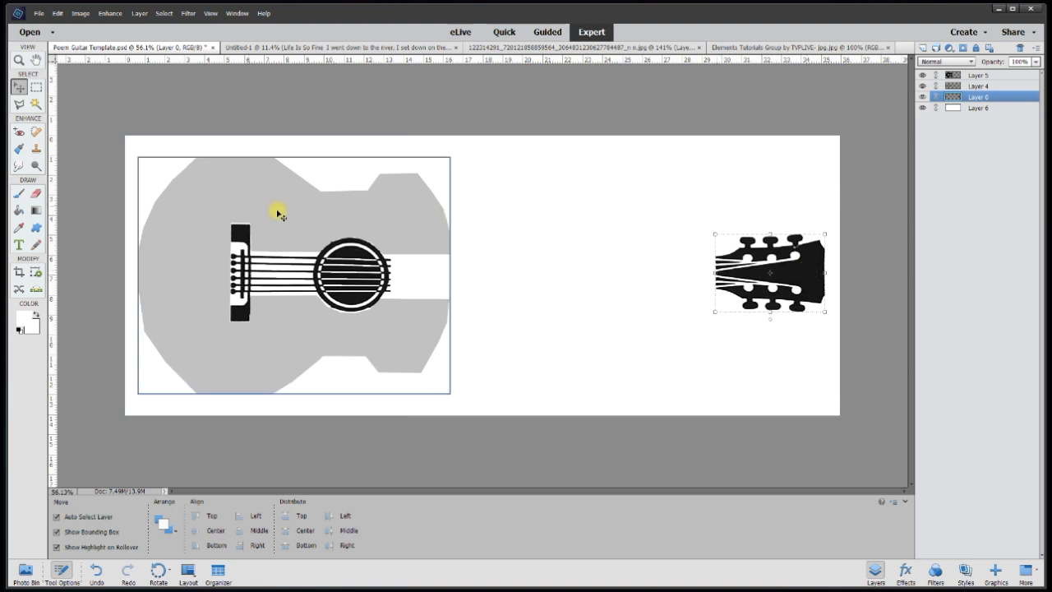
{"action": "left_click", "coordinate": [344, 273]}
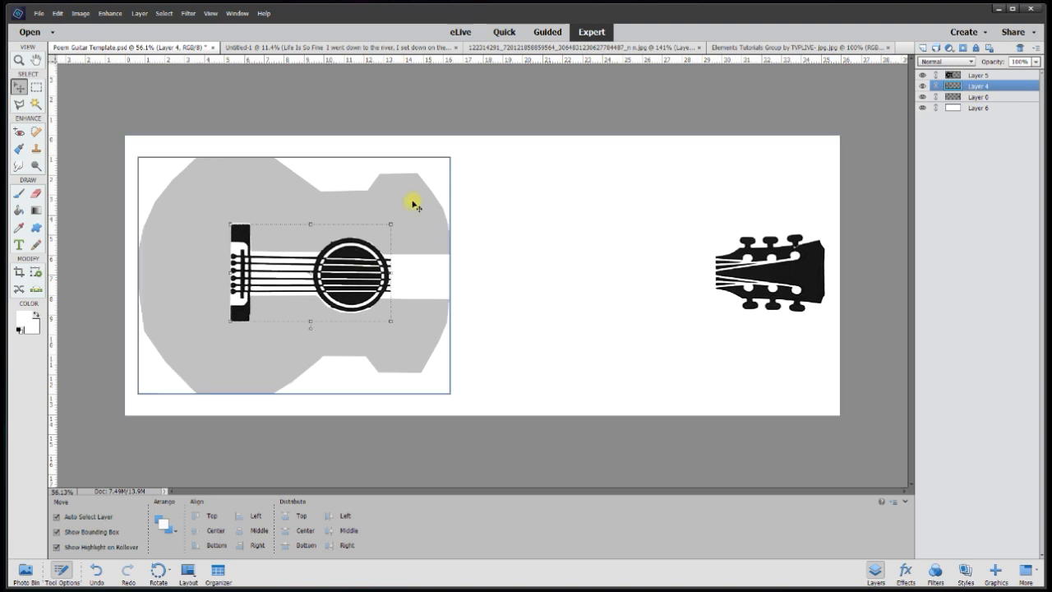
{"action": "left_click", "coordinate": [230, 207]}
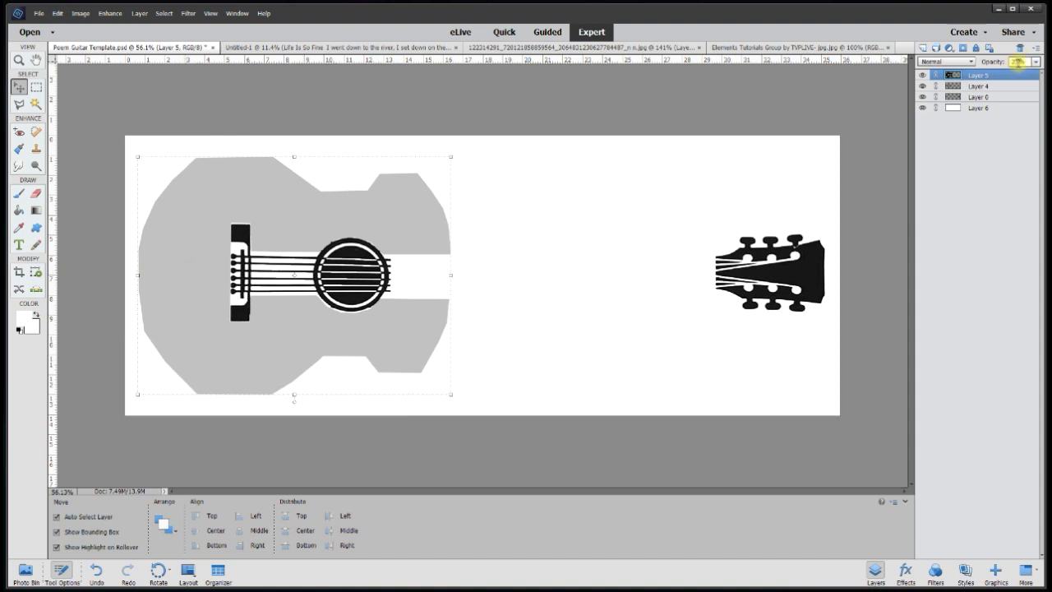
{"action": "left_click", "coordinate": [922, 76]}
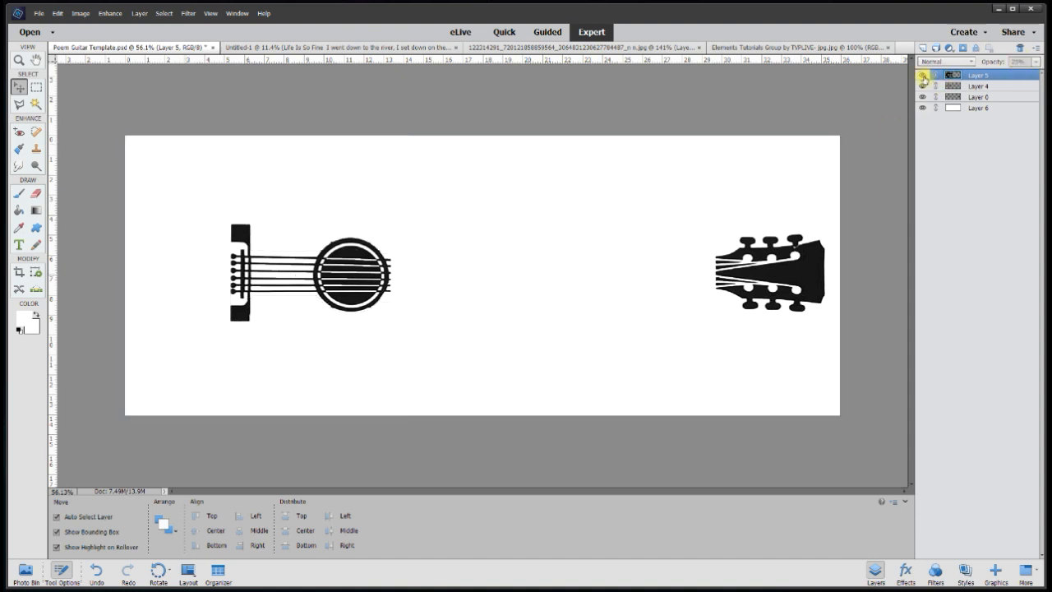
{"action": "left_click", "coordinate": [923, 76]}
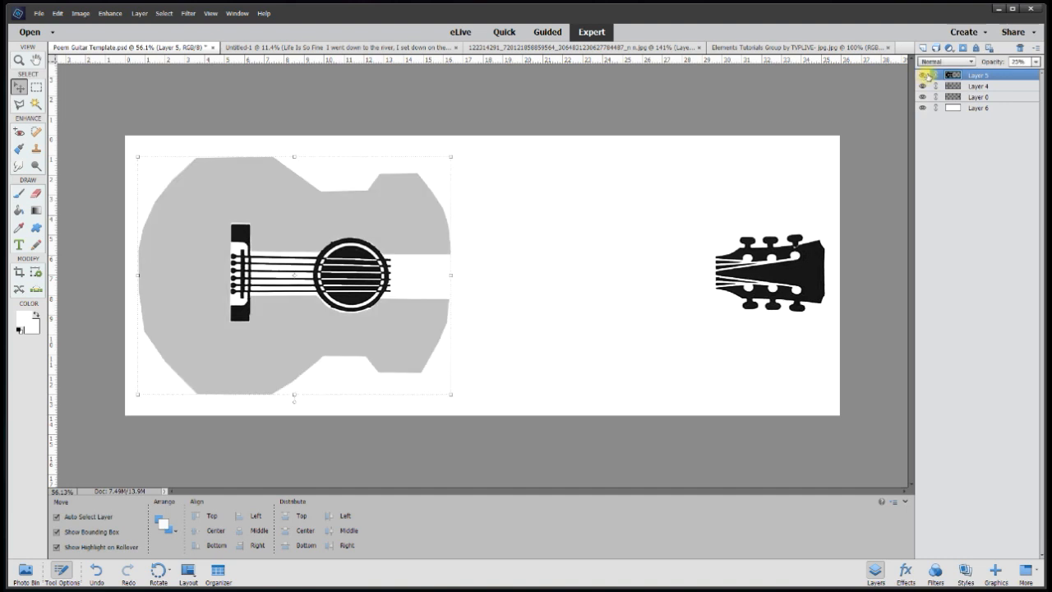
{"action": "left_click", "coordinate": [388, 119]}
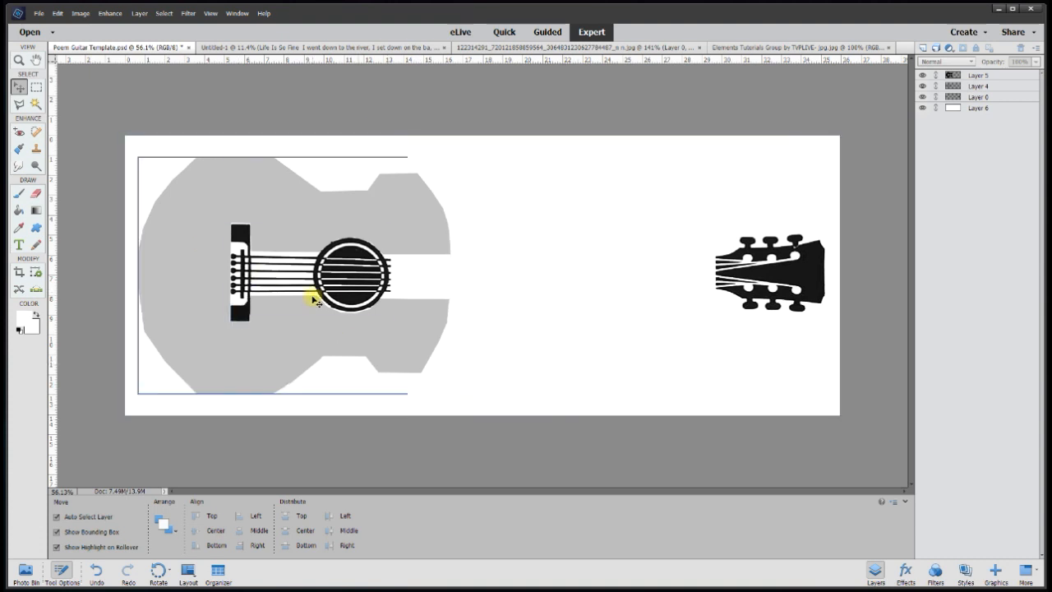
{"action": "scroll", "coordinate": [314, 299], "scroll_direction": "down", "scroll_amount": 2}
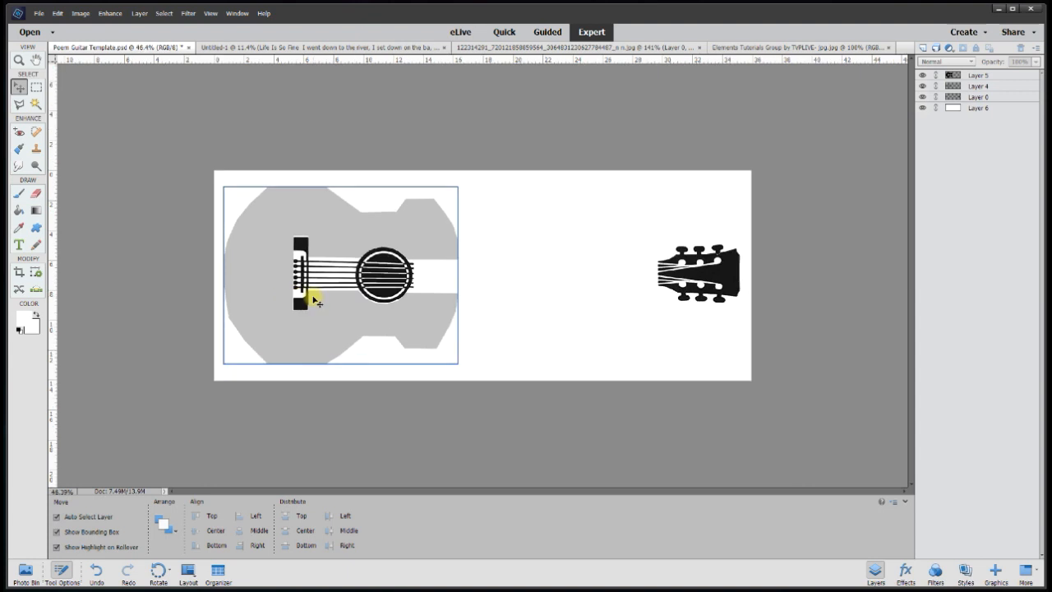
{"action": "scroll", "coordinate": [314, 300], "scroll_direction": "up", "scroll_amount": 1}
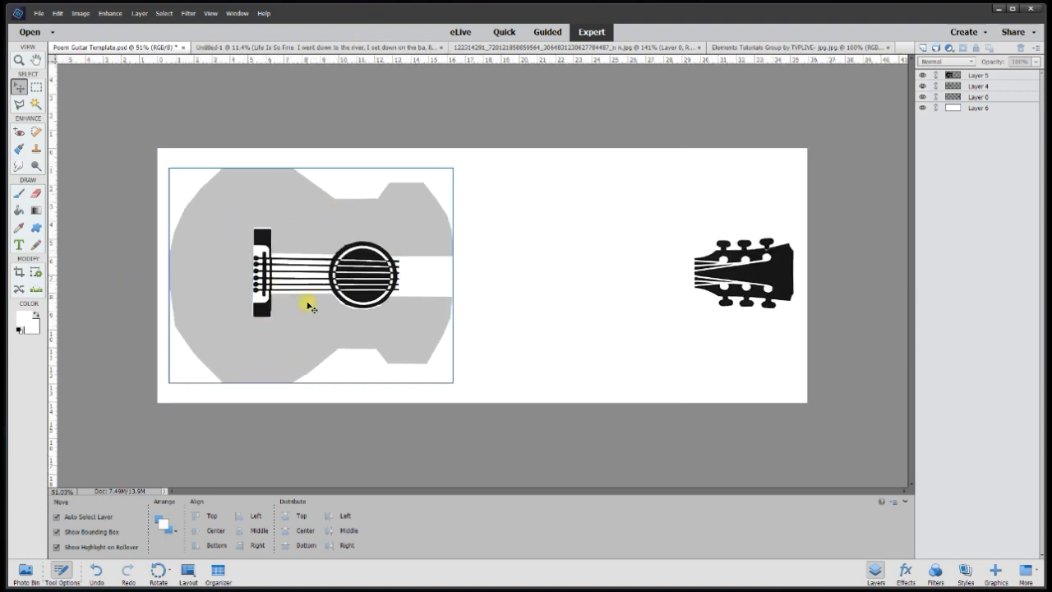
Step: Copy the poem's title from the Untitled-1 document and add "Life Is So Fine" as a text line in the guitar template
{"action": "left_click", "coordinate": [323, 47]}
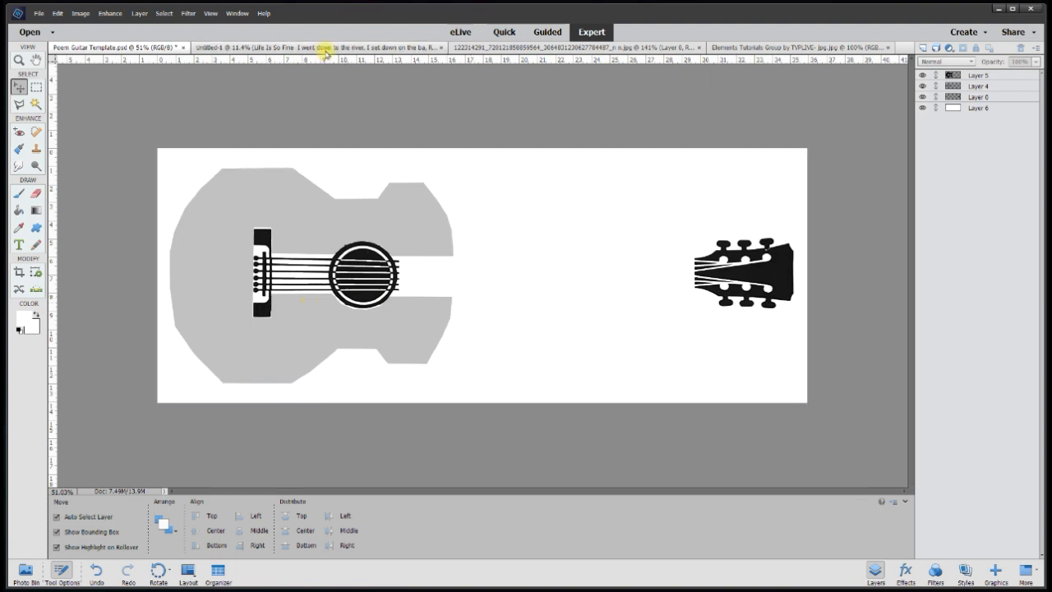
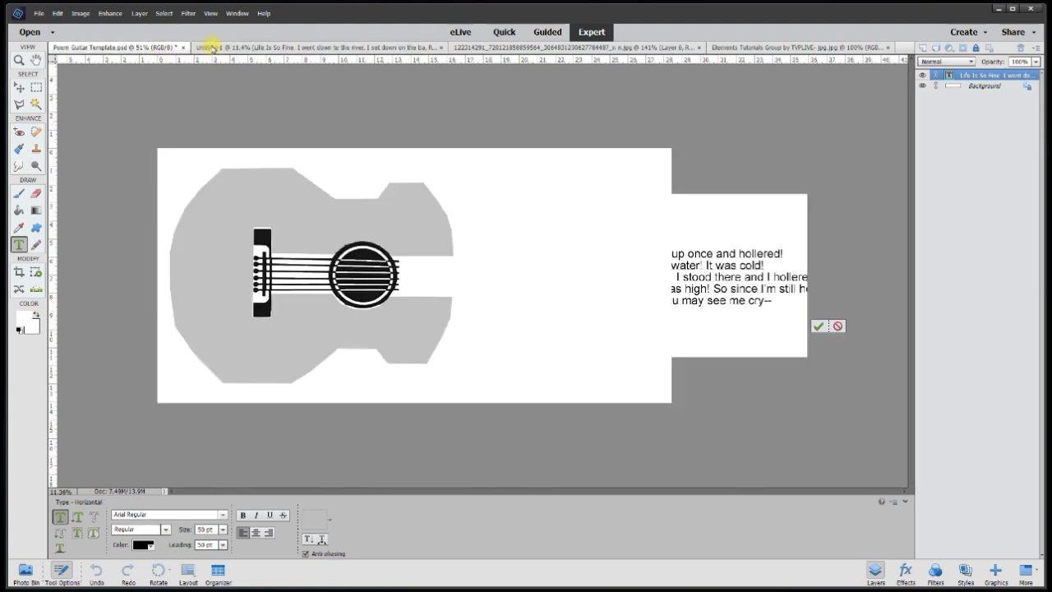
{"action": "left_click", "coordinate": [18, 244]}
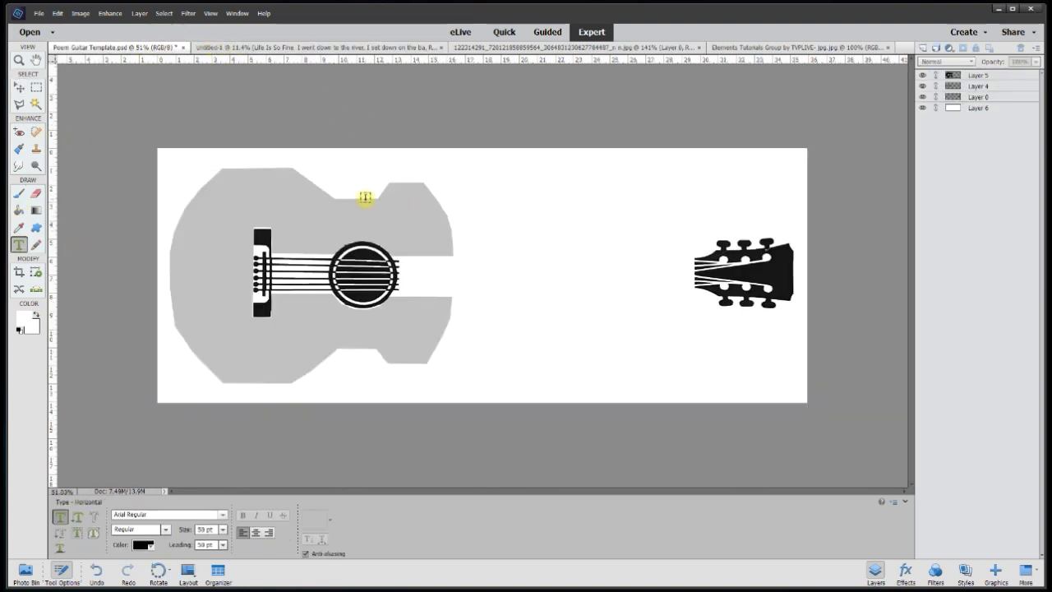
{"action": "left_click", "coordinate": [478, 197]}
{"action": "type", "text": "Life Is So Fine"}
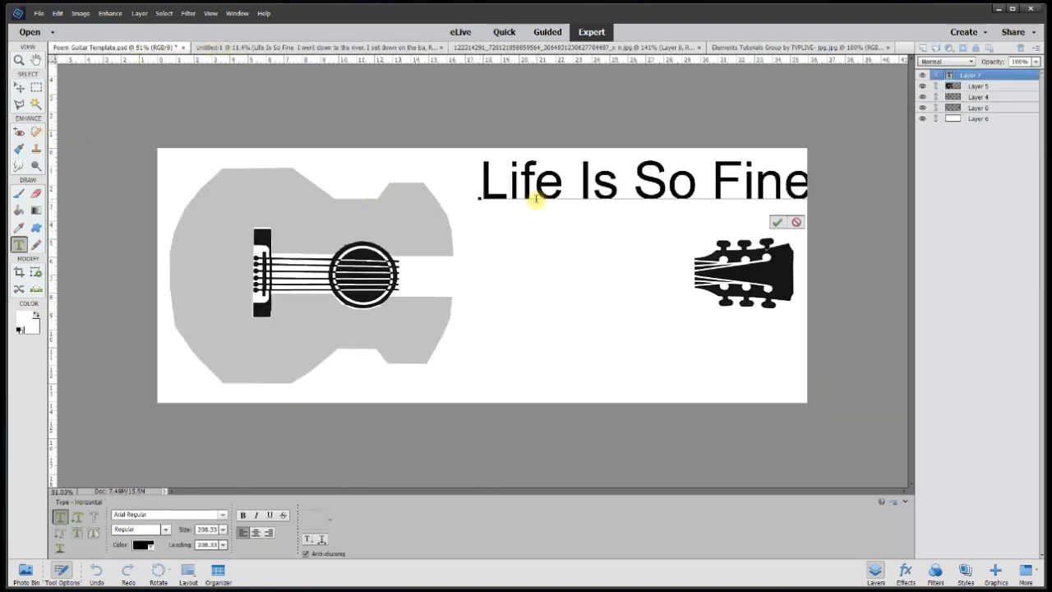
{"action": "left_click", "coordinate": [776, 221]}
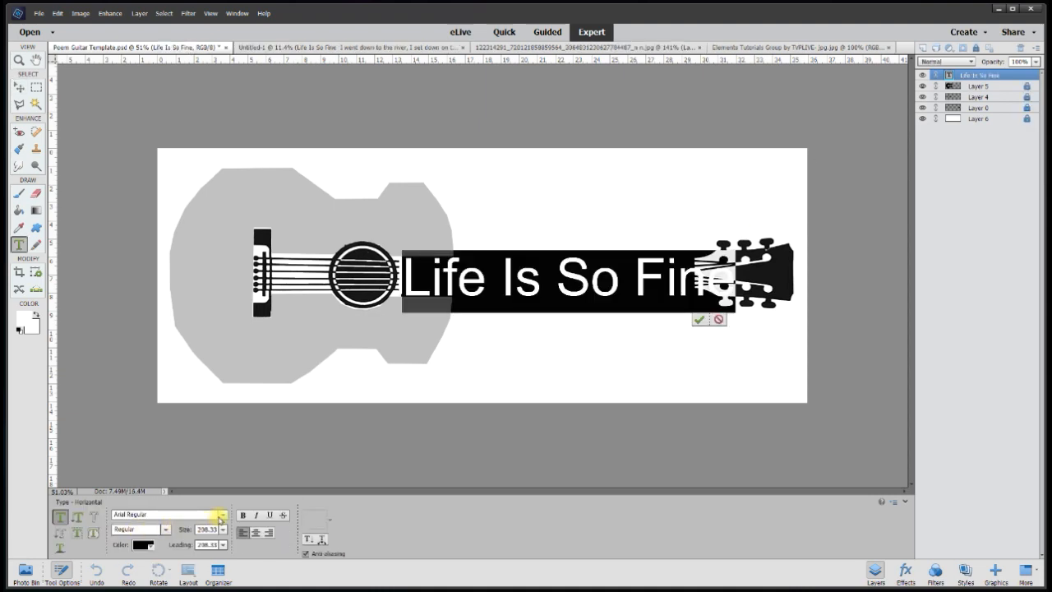
Step: Change the "Life Is So Fine" title's font to Alex Brush Regular
{"action": "left_click", "coordinate": [221, 516]}
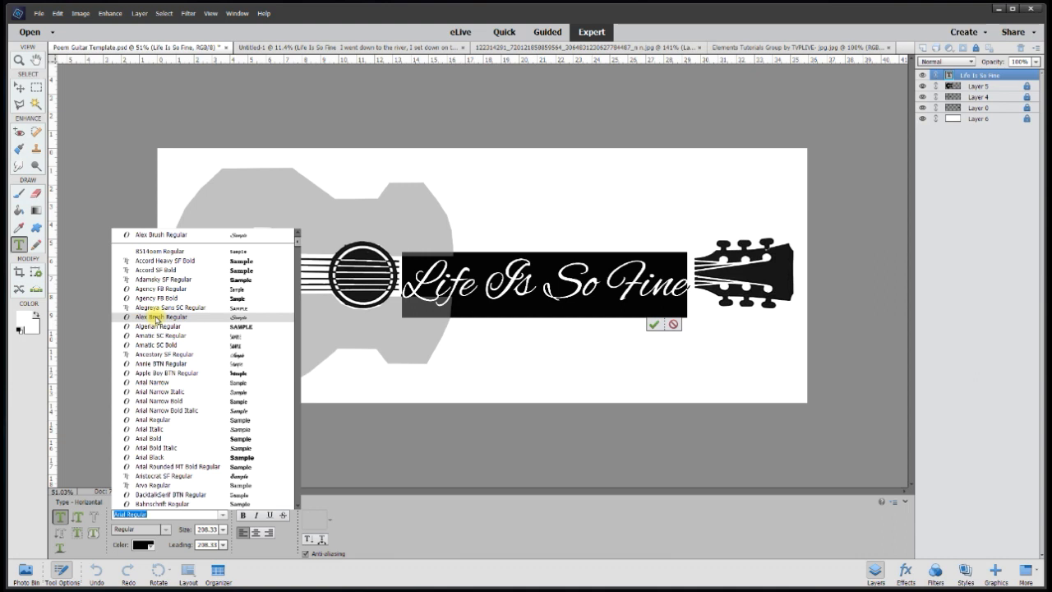
{"action": "left_click", "coordinate": [156, 318]}
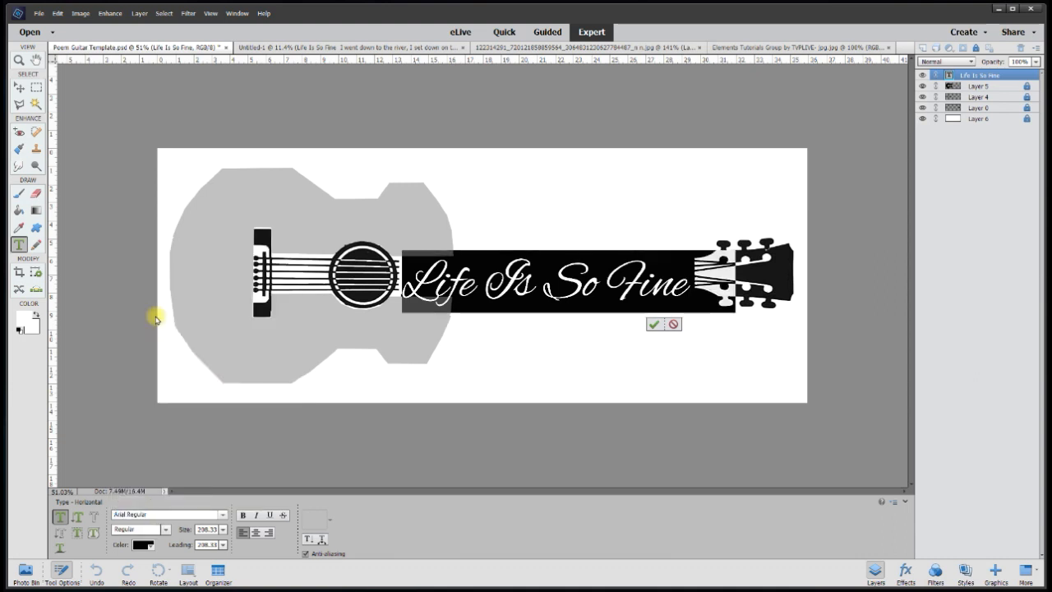
{"action": "left_click", "coordinate": [655, 325]}
Step: Position the title as the guitar's neck between the sound hole and headstock, and scale its height to about 96.5%
{"action": "key", "text": "v"}
{"action": "left_click_drag", "start_coordinate": [575, 288], "coordinate": [578, 274]}
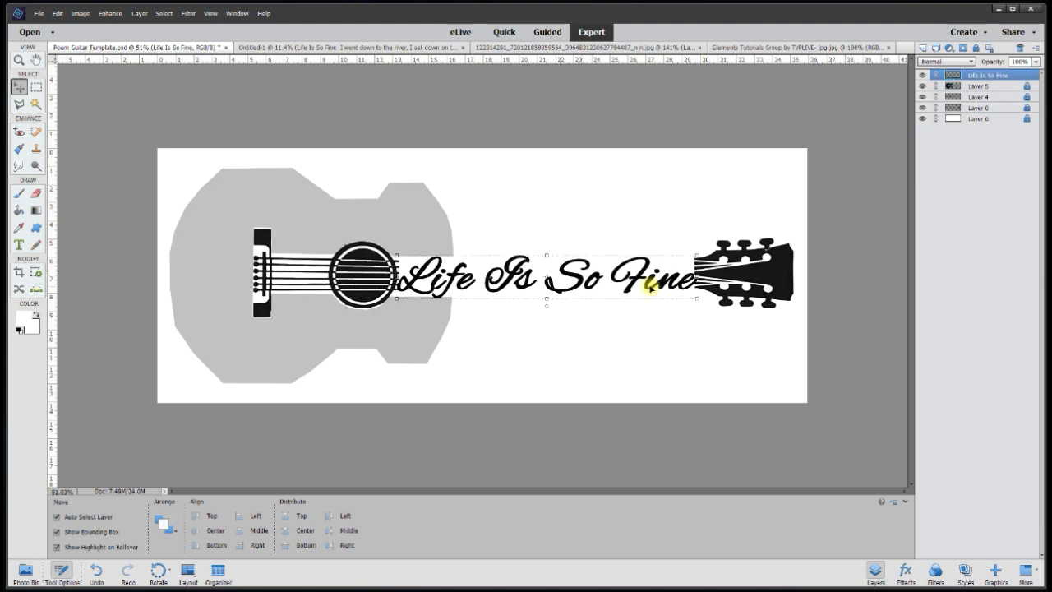
{"action": "left_click_drag", "start_coordinate": [547, 300], "coordinate": [548, 299]}
{"action": "scroll", "coordinate": [547, 299], "scroll_direction": "up", "scroll_amount": 1}
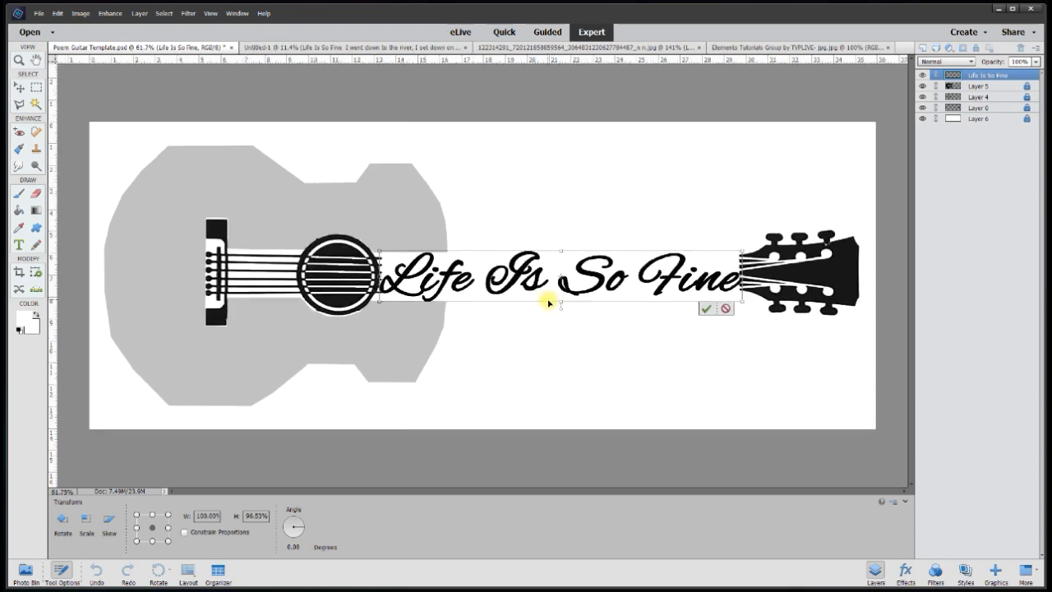
{"action": "left_click", "coordinate": [706, 310]}
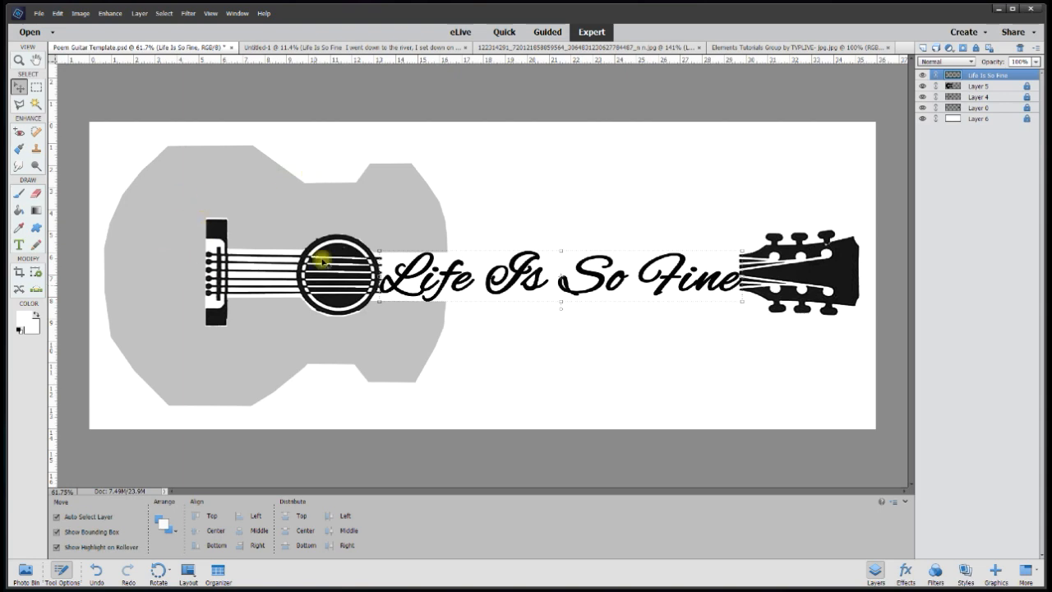
Step: Copy the poem's verses from the Untitled-1 document into the guitar template as 50 pt text with leading 50, starting near the body's upper edge
{"action": "left_click", "coordinate": [444, 47]}
{"action": "left_click", "coordinate": [116, 258]}
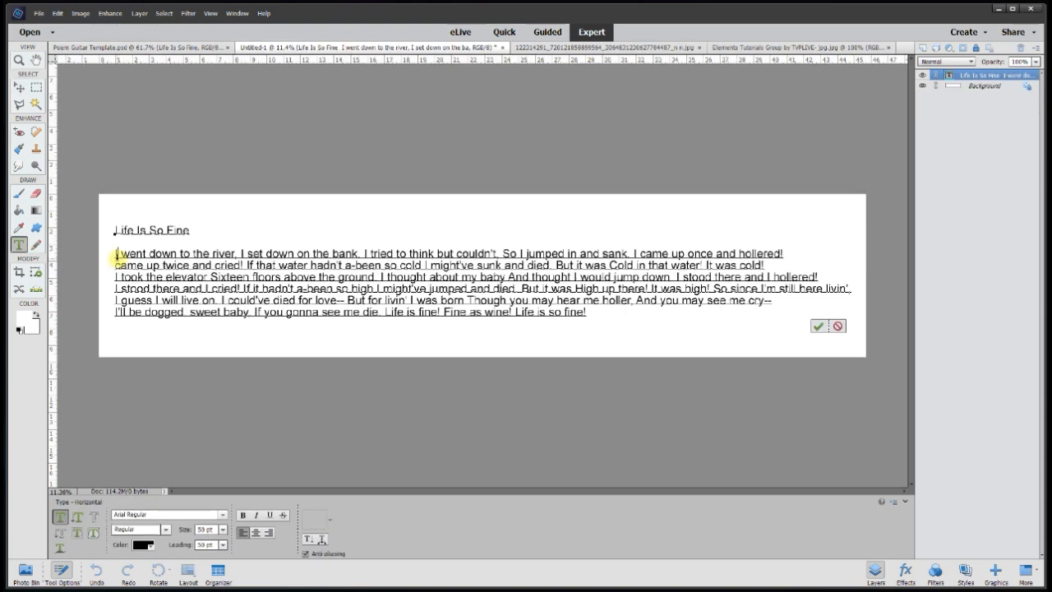
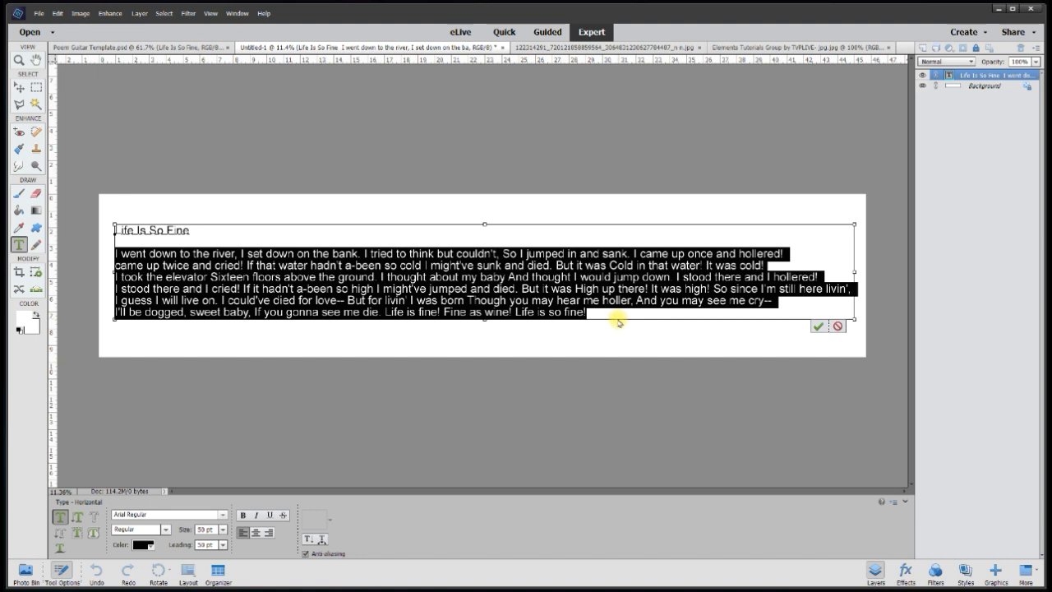
{"action": "left_click", "coordinate": [139, 47]}
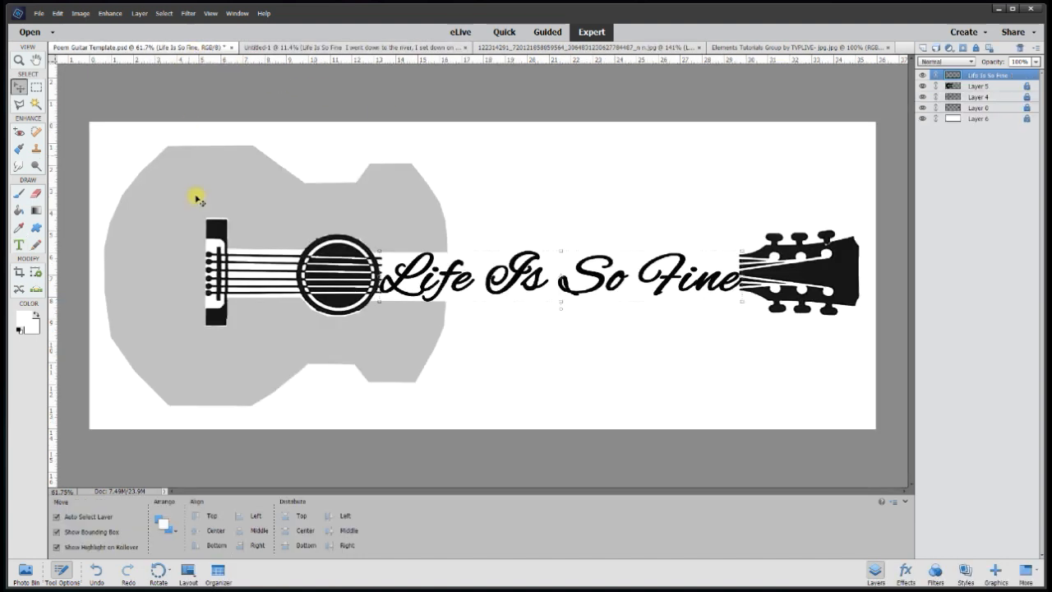
{"action": "left_click", "coordinate": [19, 246]}
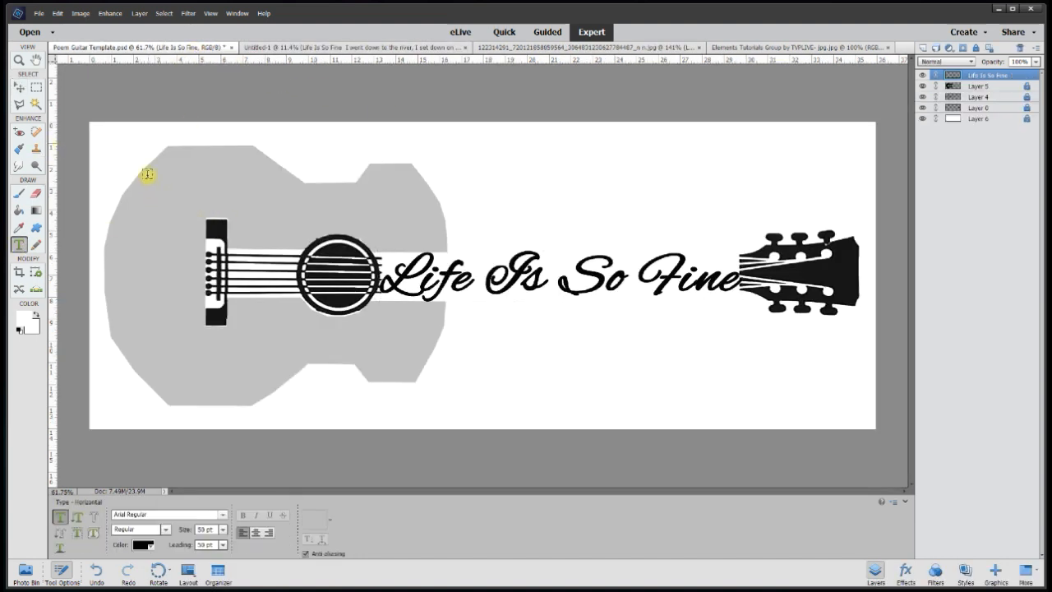
{"action": "left_click", "coordinate": [118, 162]}
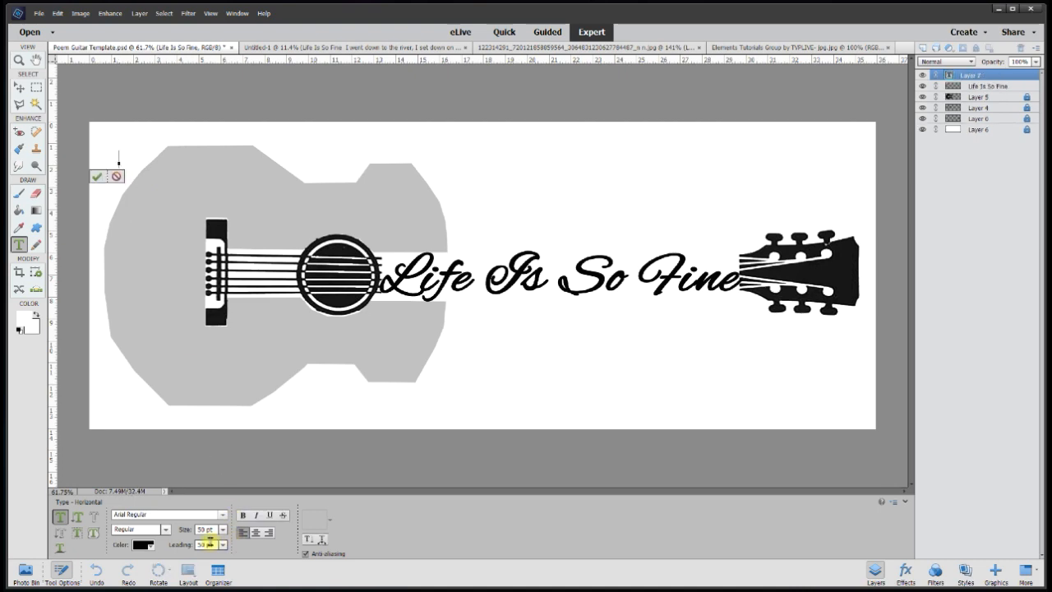
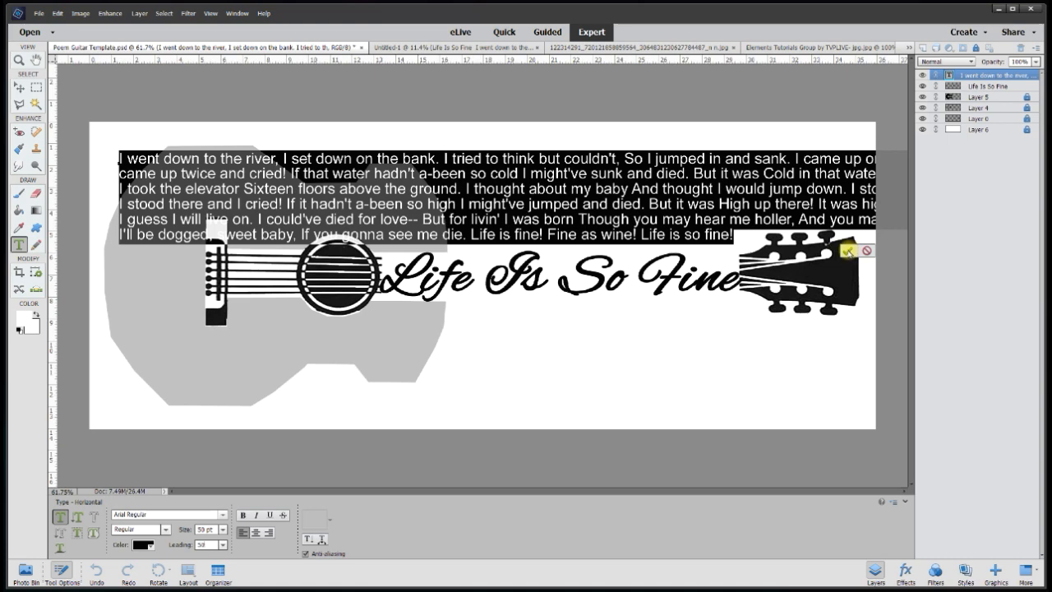
{"action": "left_click", "coordinate": [847, 250]}
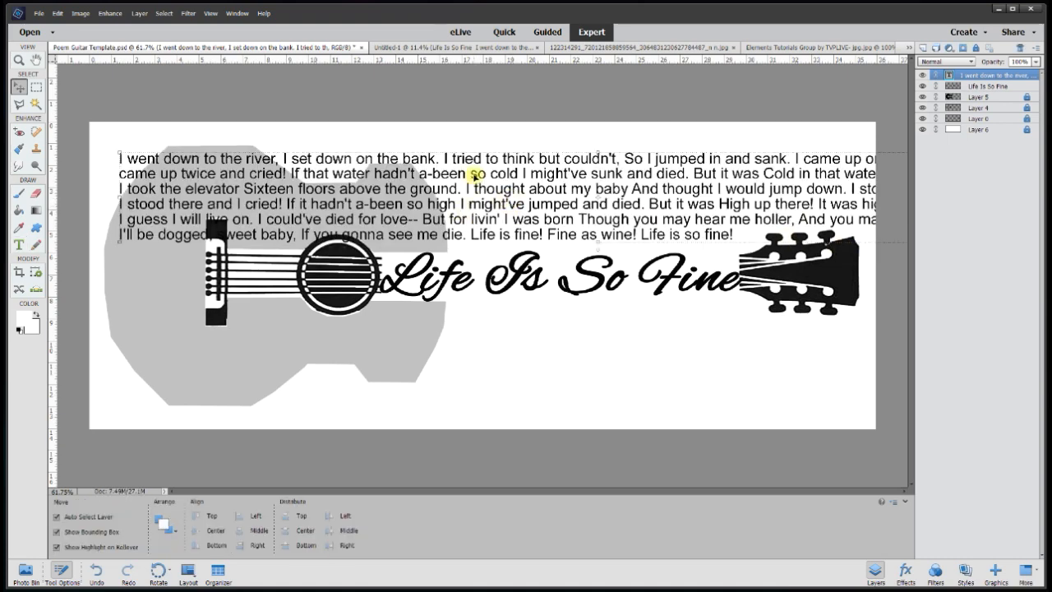
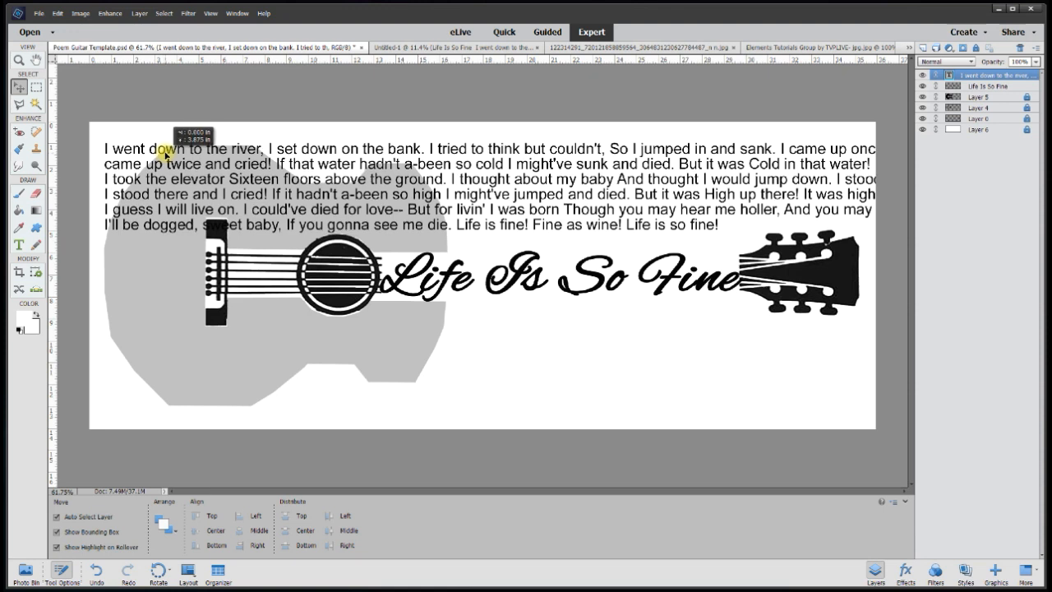
Step: Move the verse text so it starts at the grey guitar body's outer edge and its first line meets the body's upper edge
{"action": "left_click_drag", "start_coordinate": [165, 153], "coordinate": [165, 153]}
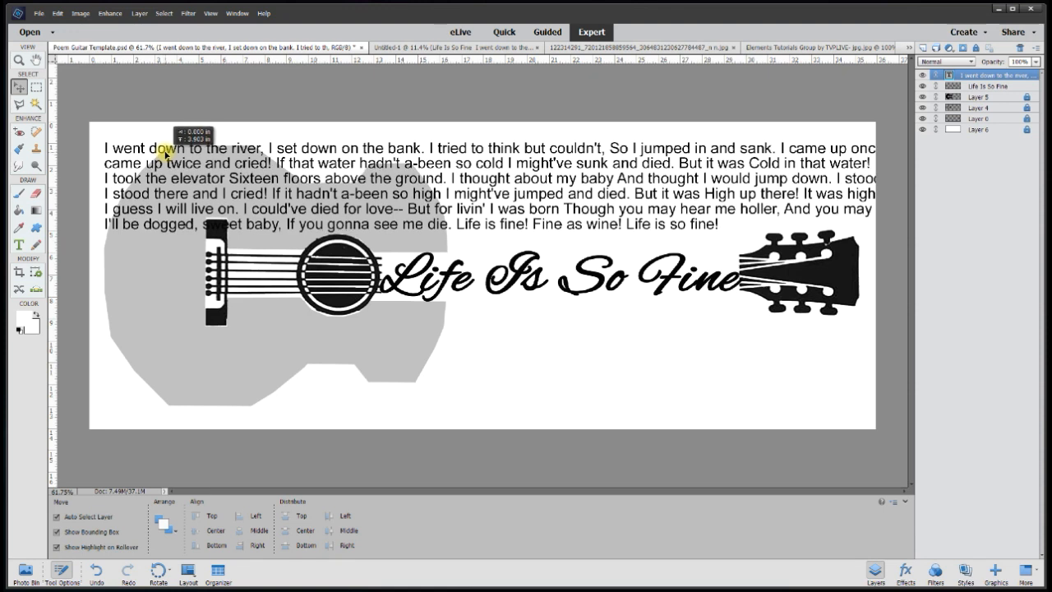
{"action": "left_click_drag", "start_coordinate": [165, 153], "coordinate": [166, 159]}
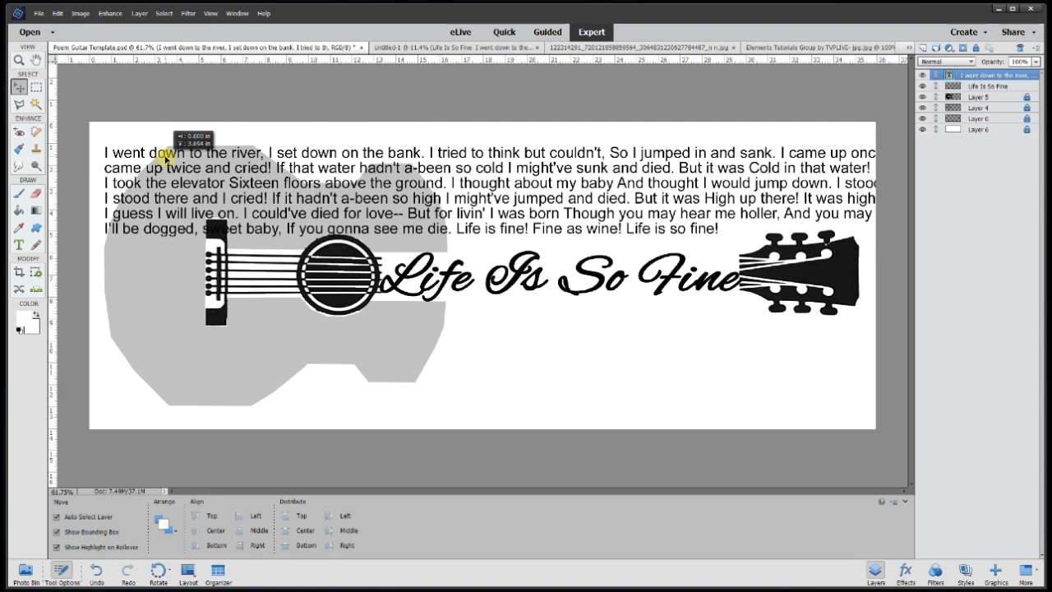
{"action": "left_click_drag", "start_coordinate": [166, 158], "coordinate": [166, 157]}
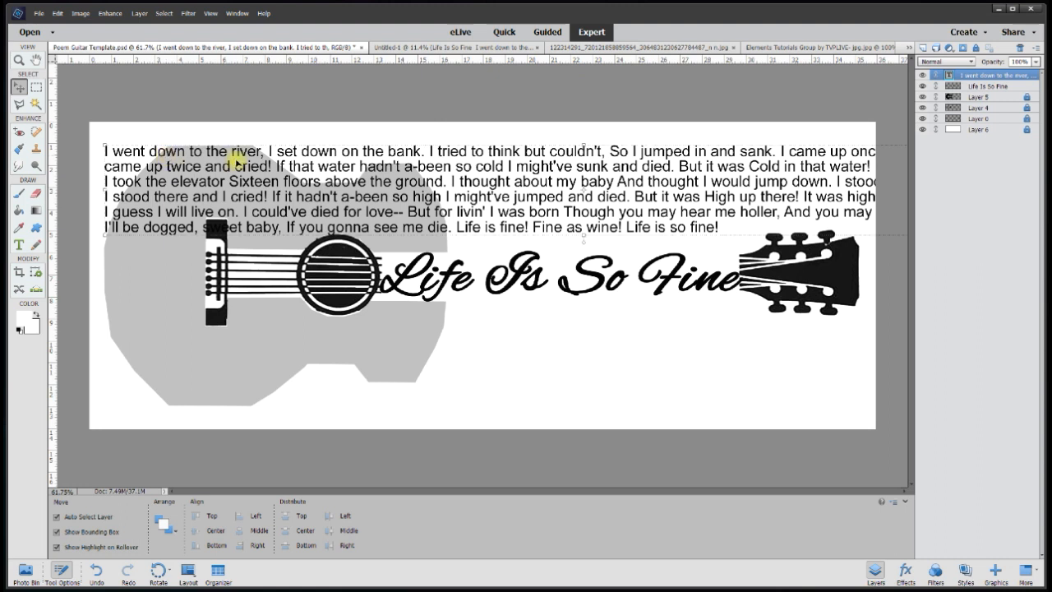
Step: Indent the first verse line to the guitar outline with a leading period and spaces, and break the line after "I went down to"
{"action": "double_click", "coordinate": [386, 172]}
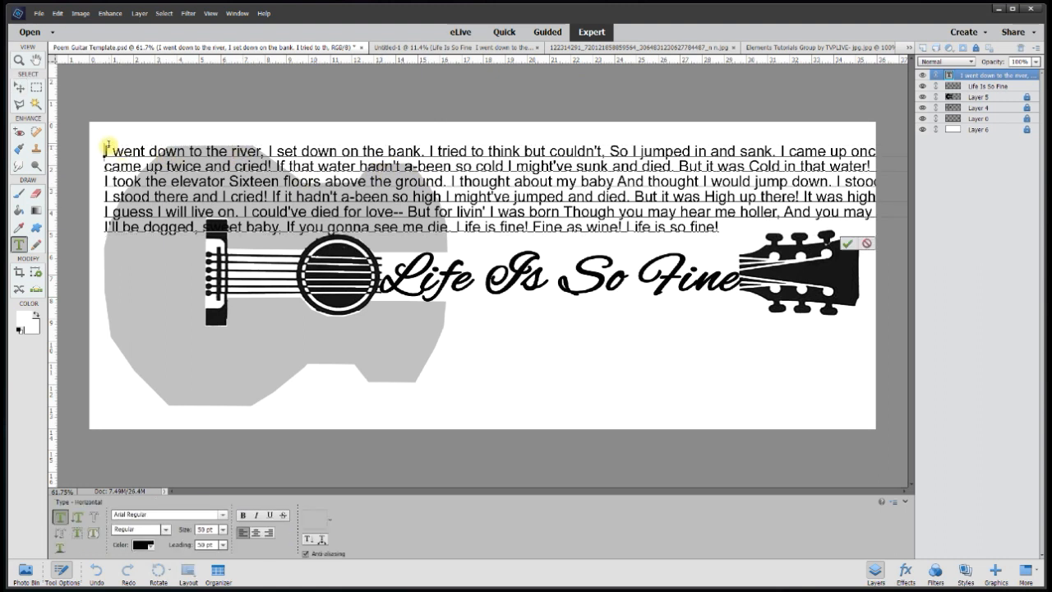
{"action": "type", "text": "."}
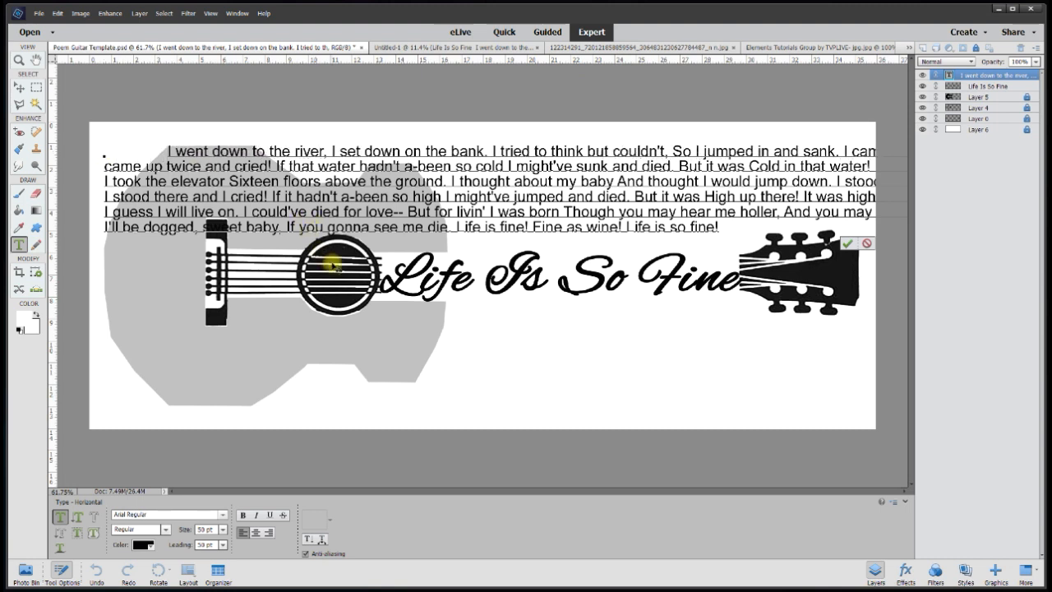
{"action": "key", "text": "BackSpace"}
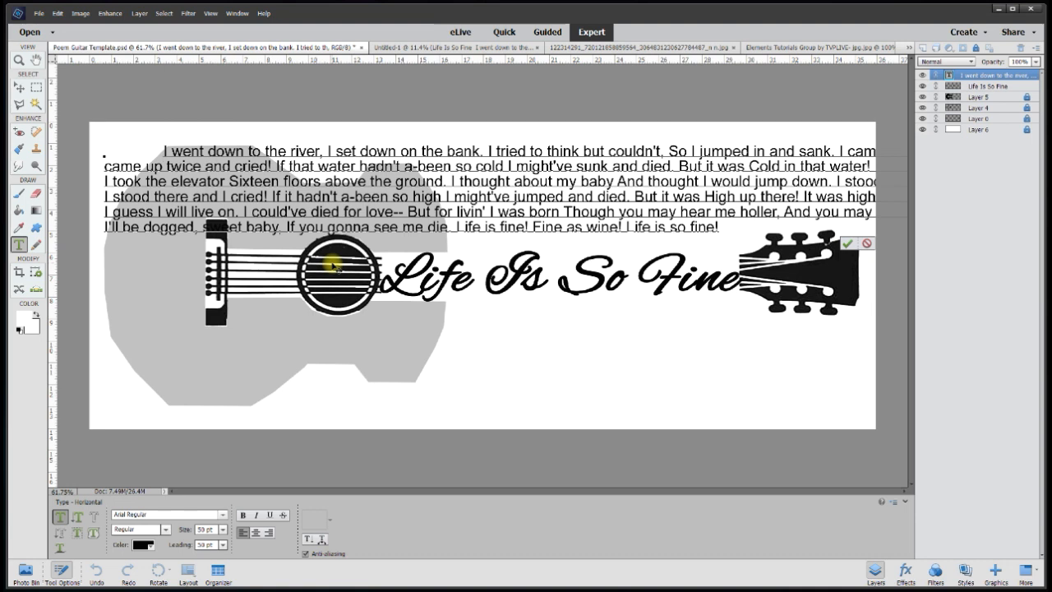
{"action": "left_click", "coordinate": [263, 150]}
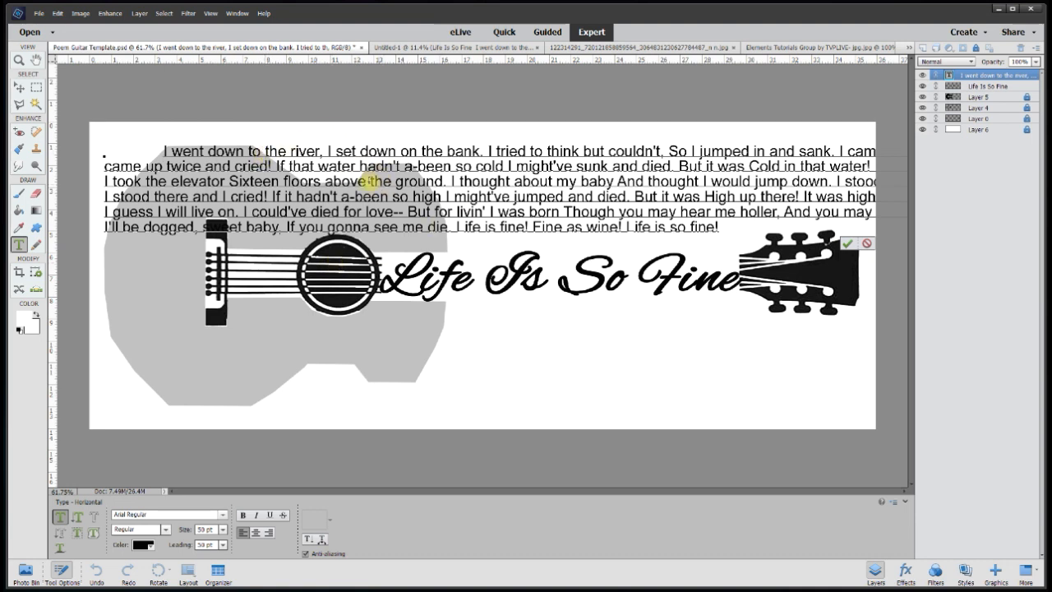
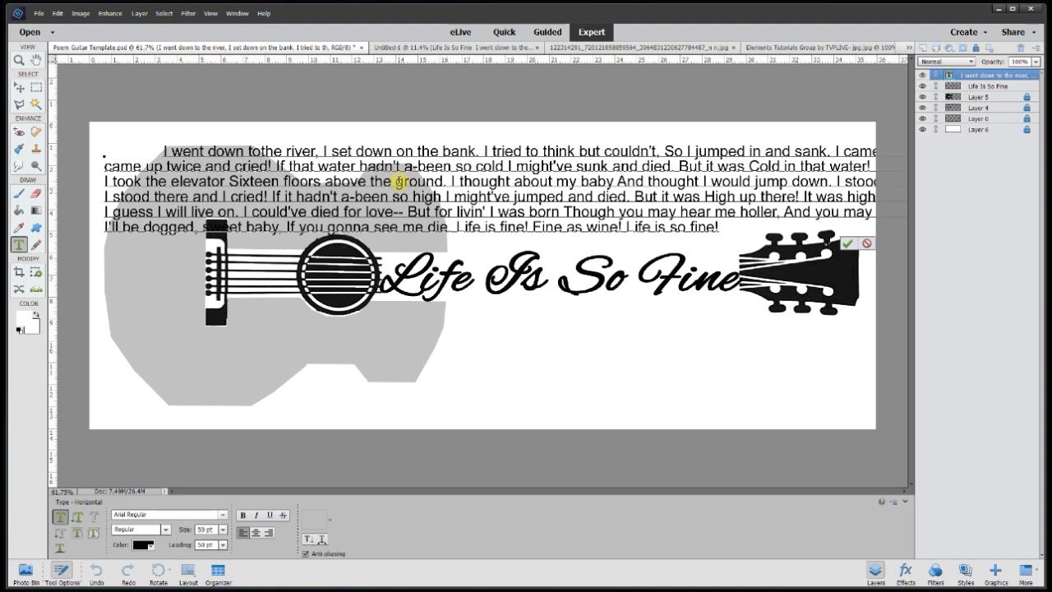
{"action": "key", "text": "Return"}
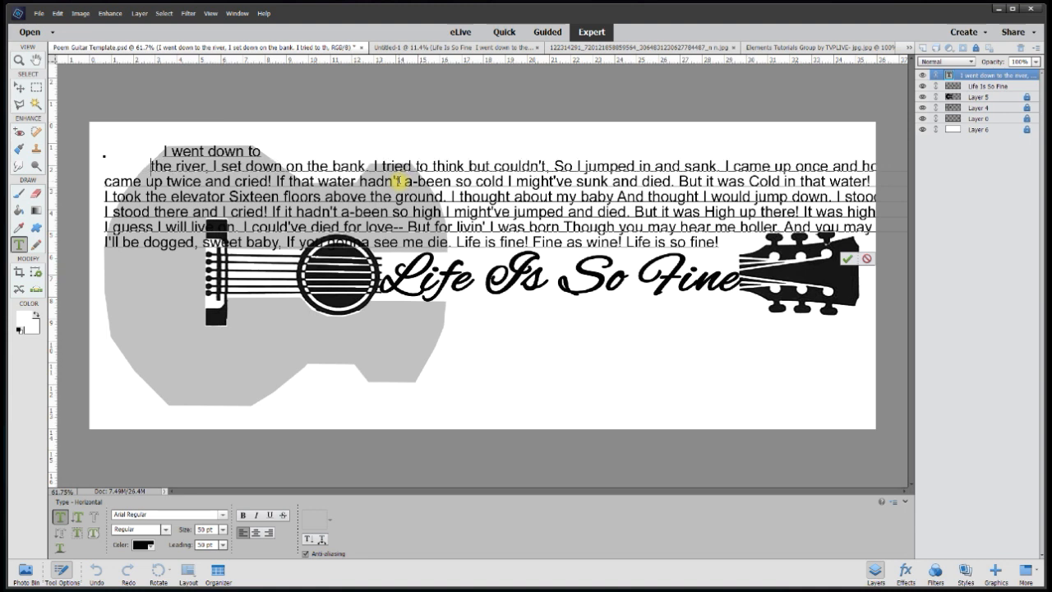
Step: Fit the second verse line to the guitar outline and end it after "on the" in the body's upper bout
{"action": "key", "text": "BackSpace"}
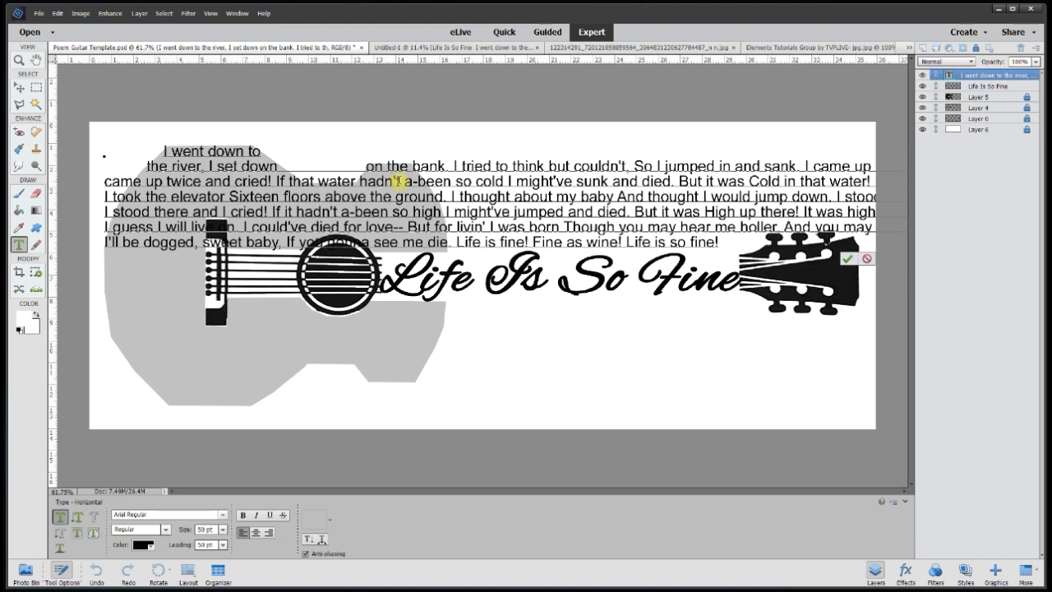
{"action": "key", "text": "Return"}
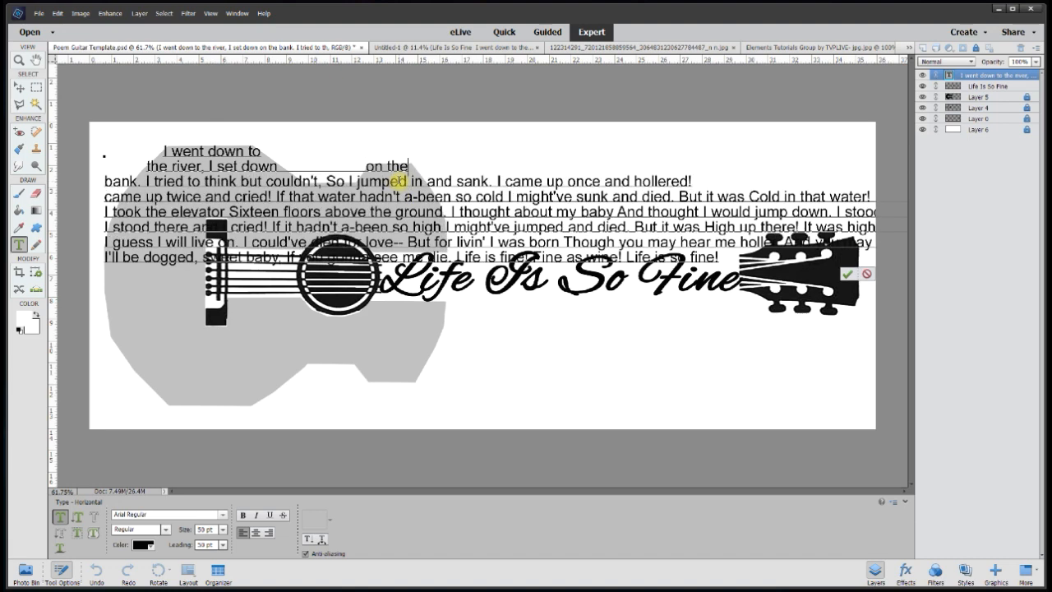
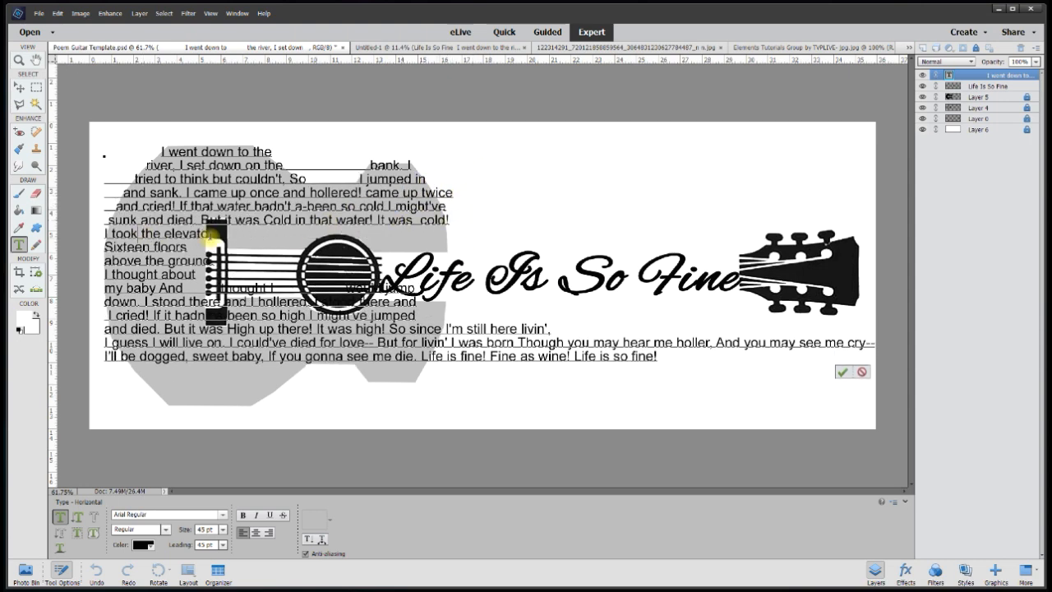
Step: Bring "Sixteen floors" and "above the ground." up onto the "I took the elevator" line, spaced across the guitar body
{"action": "left_click", "coordinate": [293, 236]}
{"action": "key", "text": "Delete"}
{"action": "left_click", "coordinate": [400, 233]}
{"action": "key", "text": "Delete"}
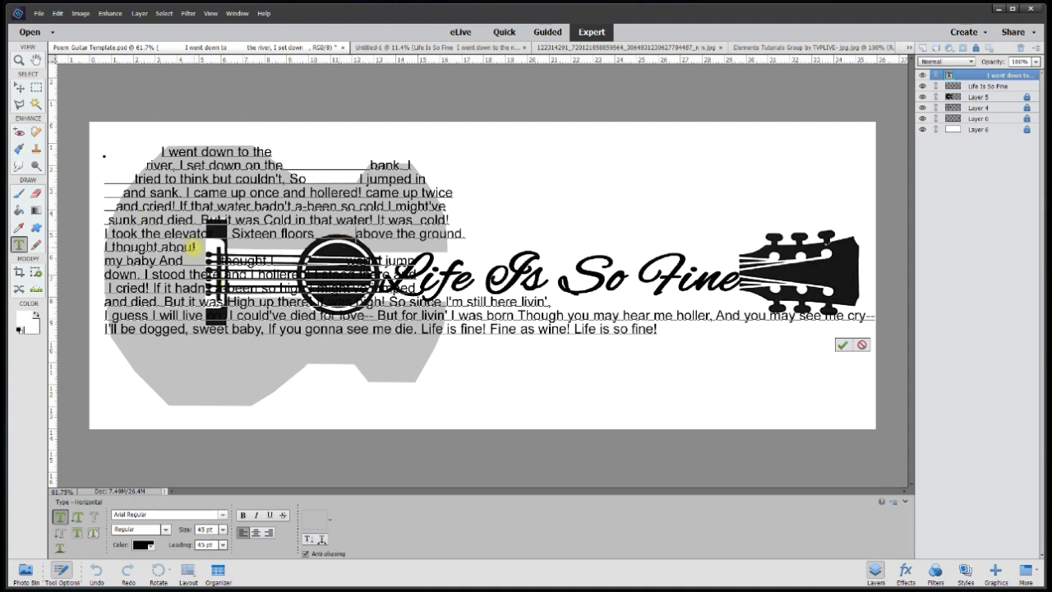
Step: Join "I thought about my", "baby And" and "thought I would" on one line spaced around the bridge and sound hole, breaking before "jump down."
{"action": "left_click", "coordinate": [197, 247]}
{"action": "key", "text": "Delete"}
{"action": "left_click", "coordinate": [217, 249]}
{"action": "left_click", "coordinate": [287, 244]}
{"action": "key", "text": "ctrl+Right"}
{"action": "key", "text": "ctrl+Right"}
{"action": "key", "text": "BackSpace"}
{"action": "key", "text": "BackSpace"}
{"action": "key", "text": "BackSpace"}
{"action": "key", "text": "BackSpace"}
{"action": "key", "text": "BackSpace"}
{"action": "key", "text": "BackSpace"}
{"action": "key", "text": "BackSpace"}
{"action": "key", "text": "BackSpace"}
{"action": "key", "text": "BackSpace"}
{"action": "key", "text": "BackSpace"}
{"action": "key", "text": "BackSpace"}
{"action": "key", "text": "BackSpace"}
{"action": "key", "text": "BackSpace"}
{"action": "key", "text": "BackSpace"}
{"action": "key", "text": "BackSpace"}
{"action": "key", "text": "BackSpace"}
{"action": "key", "text": "BackSpace"}
{"action": "key", "text": "BackSpace"}
{"action": "left_click", "coordinate": [463, 248]}
{"action": "key", "text": "Return"}
{"action": "key", "text": "End"}
{"action": "key", "text": "Delete"}
{"action": "key", "text": "Return"}
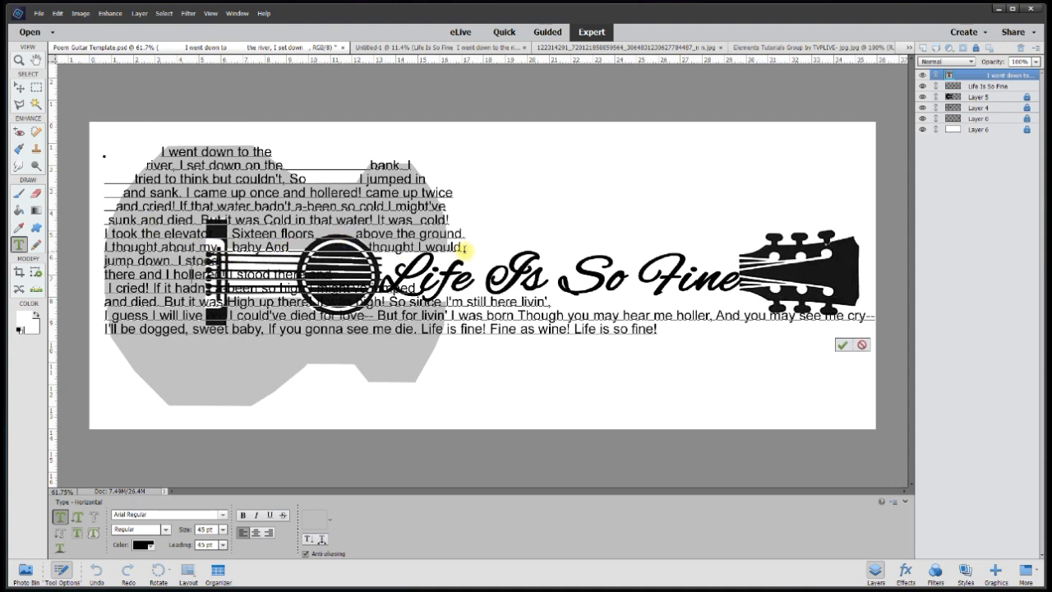
{"action": "key", "text": "Return"}
Step: Put "I stood there and" on its own line beside the bridge, and space the "I cried! If it hadn't" line around the bridge and sound hole
{"action": "left_click", "coordinate": [319, 304]}
{"action": "key", "text": "BackSpace"}
{"action": "key", "text": "BackSpace"}
{"action": "key", "text": "BackSpace"}
{"action": "key", "text": "BackSpace"}
{"action": "key", "text": "BackSpace"}
{"action": "key", "text": "BackSpace"}
{"action": "key", "text": "BackSpace"}
{"action": "key", "text": "BackSpace"}
{"action": "key", "text": "BackSpace"}
{"action": "key", "text": "BackSpace"}
{"action": "key", "text": "BackSpace"}
{"action": "key", "text": "BackSpace"}
{"action": "key", "text": "BackSpace"}
{"action": "key", "text": "BackSpace"}
{"action": "key", "text": "BackSpace"}
{"action": "key", "text": "BackSpace"}
{"action": "key", "text": "BackSpace"}
{"action": "key", "text": "BackSpace"}
{"action": "key", "text": "BackSpace"}
{"action": "key", "text": "Down"}
{"action": "key", "text": "Home"}
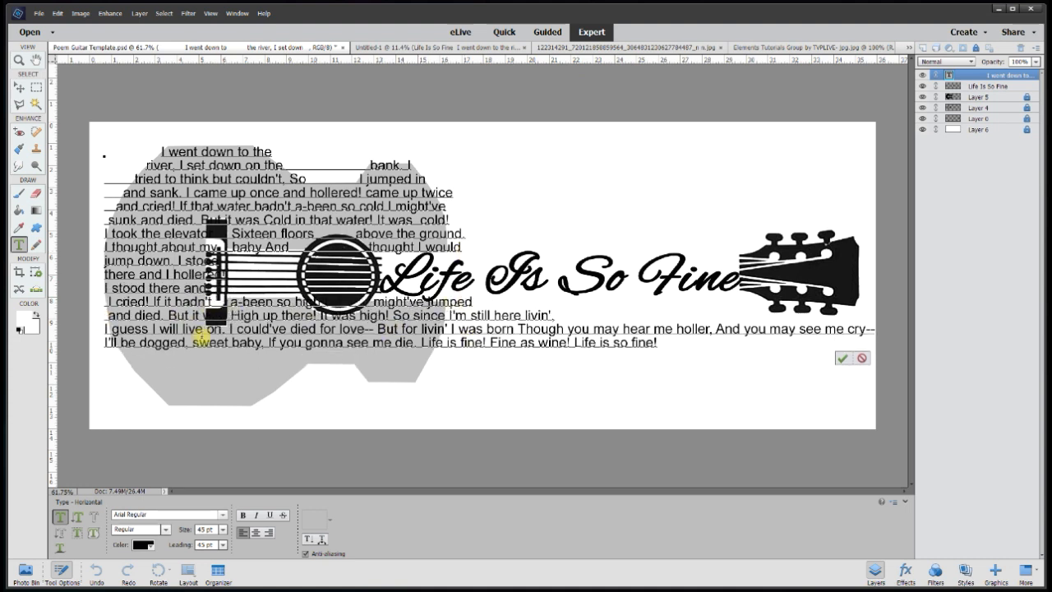
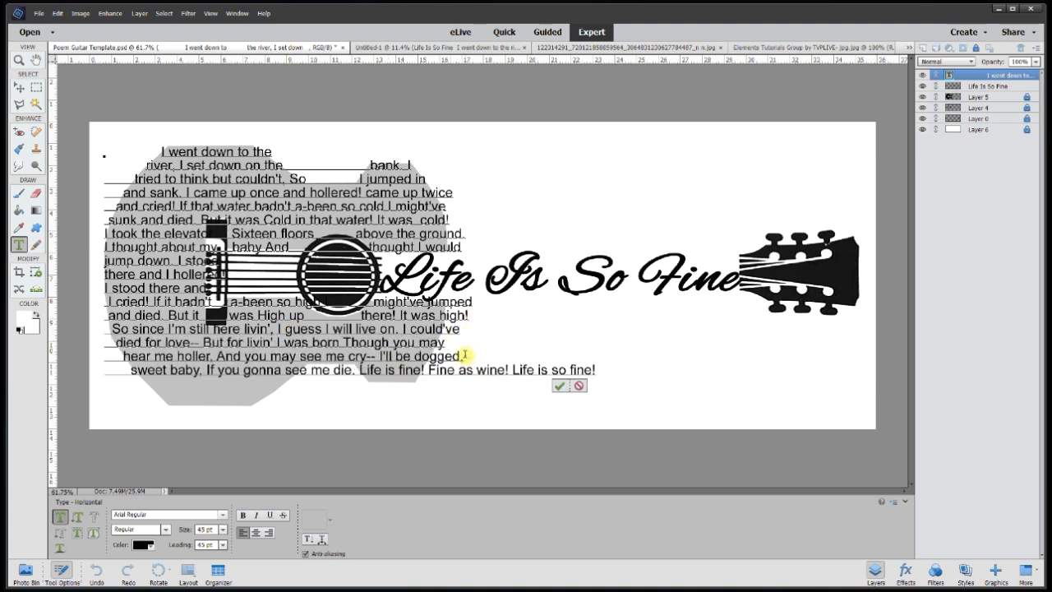
Step: Break the closing verse line after "Life is fine!" and the "I cried!" line after "might've"
{"action": "left_click", "coordinate": [429, 369]}
{"action": "key", "text": "Return"}
{"action": "left_click", "coordinate": [424, 301]}
{"action": "key", "text": "Return"}
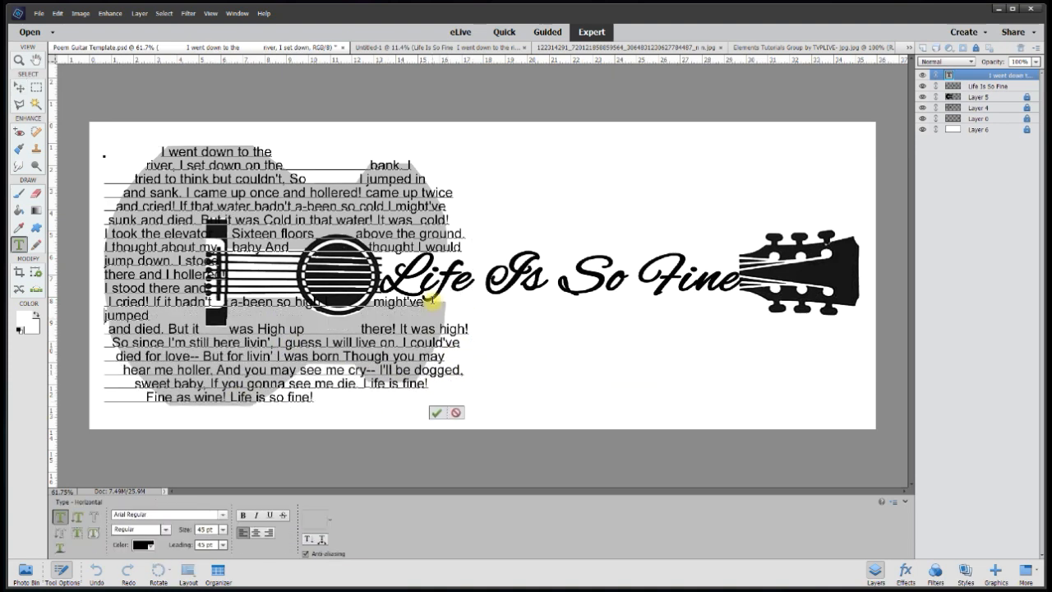
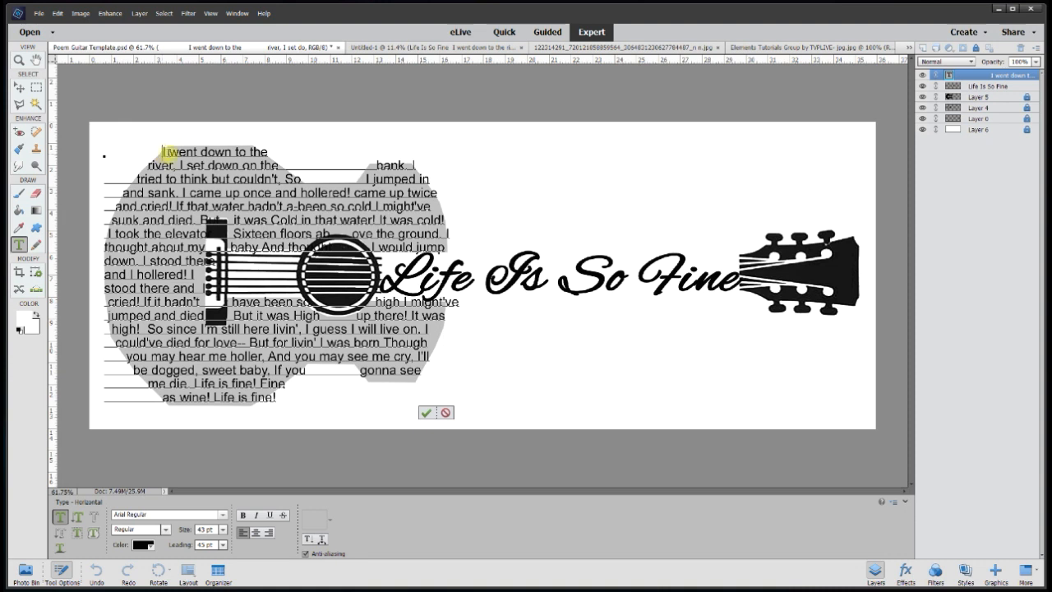
Step: Commit the verse text and enable Show Asian Text Options in the Type preferences
{"action": "left_click_drag", "start_coordinate": [162, 151], "coordinate": [294, 154]}
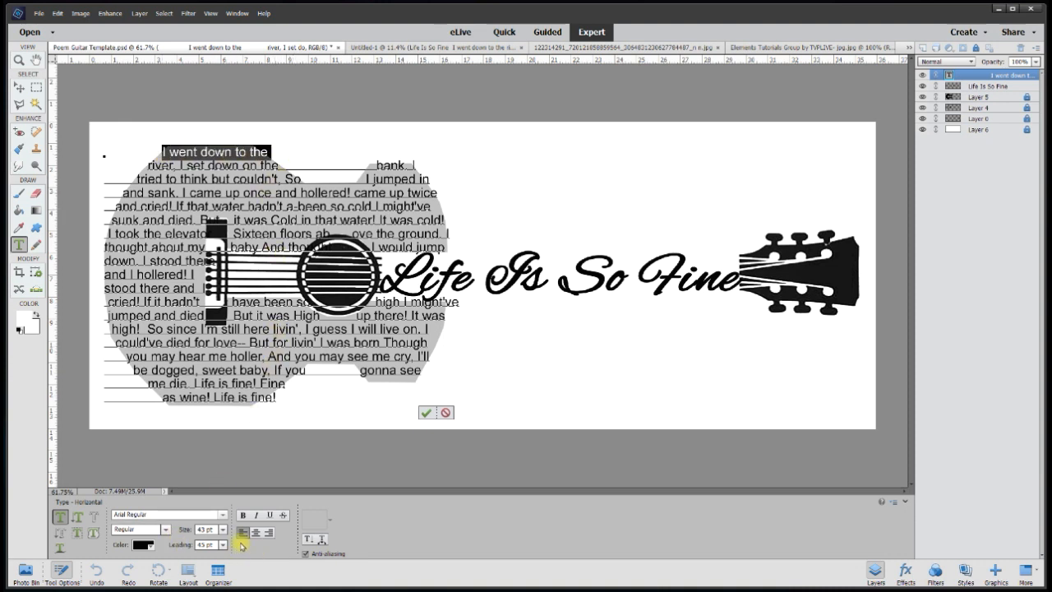
{"action": "left_click", "coordinate": [58, 13]}
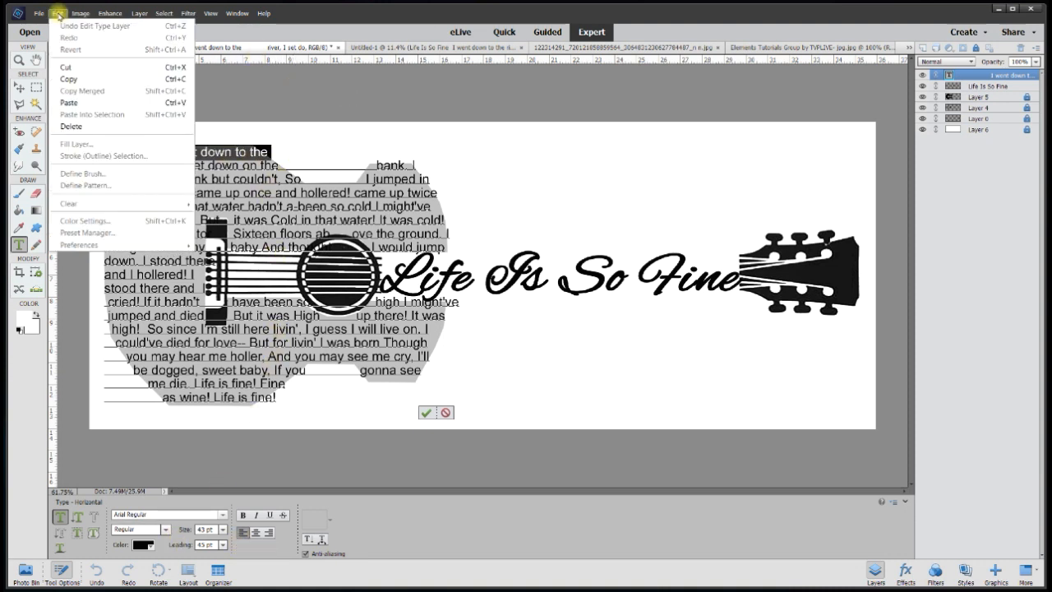
{"action": "left_click", "coordinate": [427, 413]}
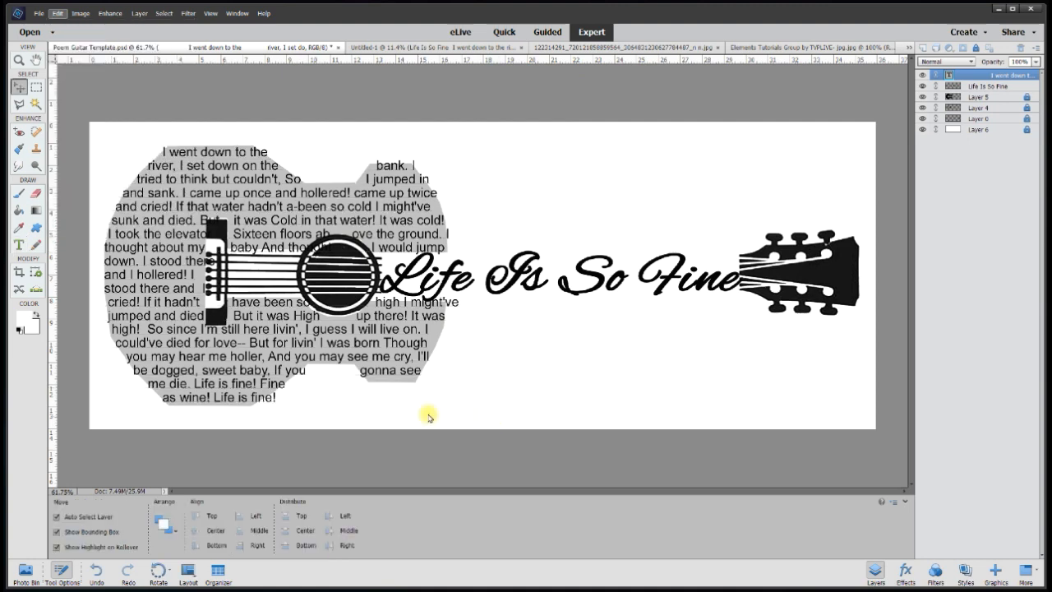
{"action": "left_click", "coordinate": [58, 13]}
{"action": "mouse_move", "coordinate": [124, 245]}
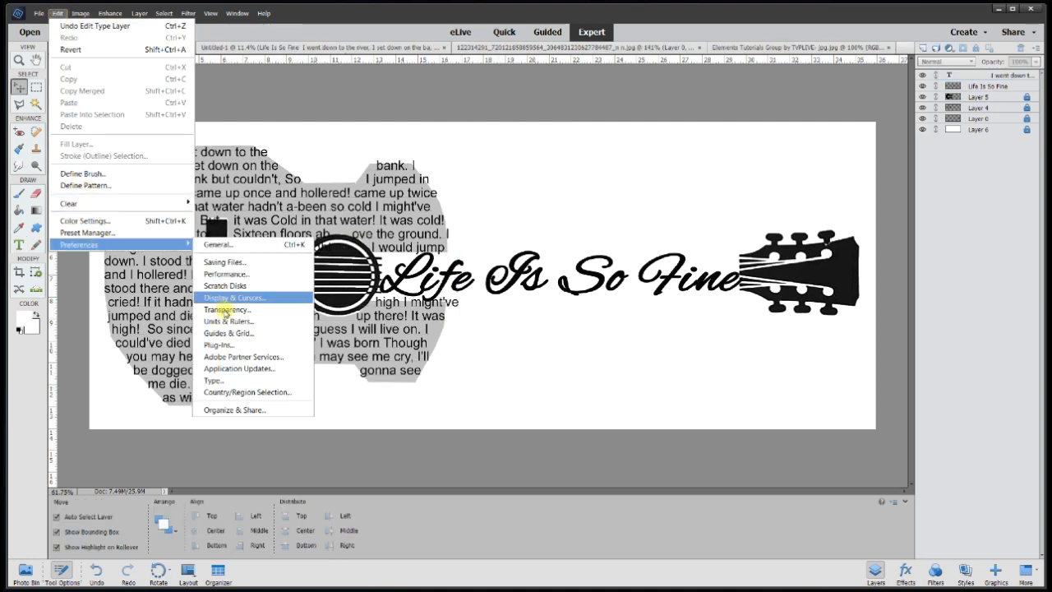
{"action": "left_click", "coordinate": [216, 381]}
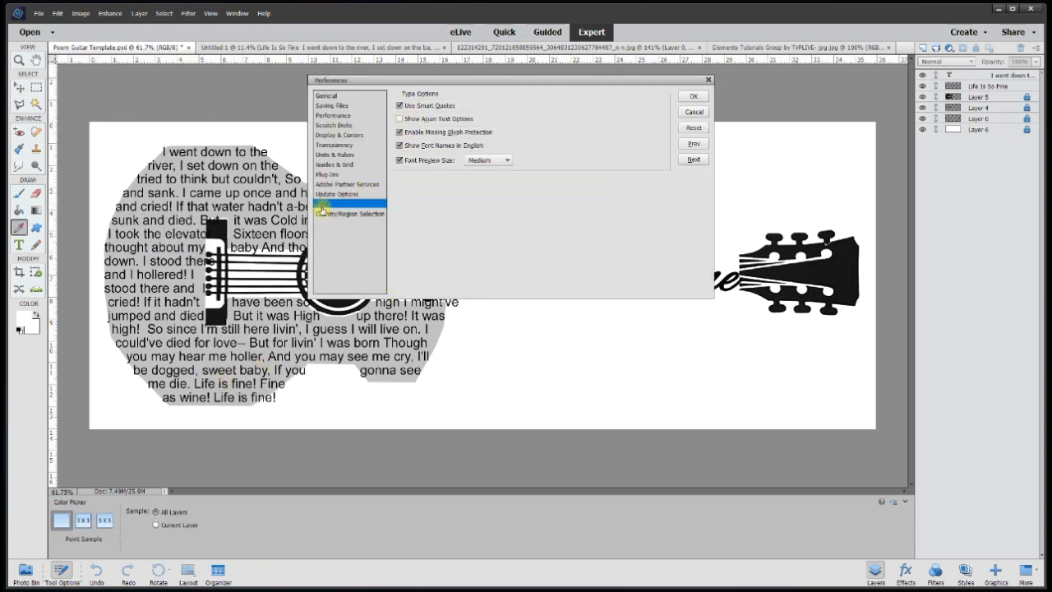
{"action": "left_click", "coordinate": [400, 119]}
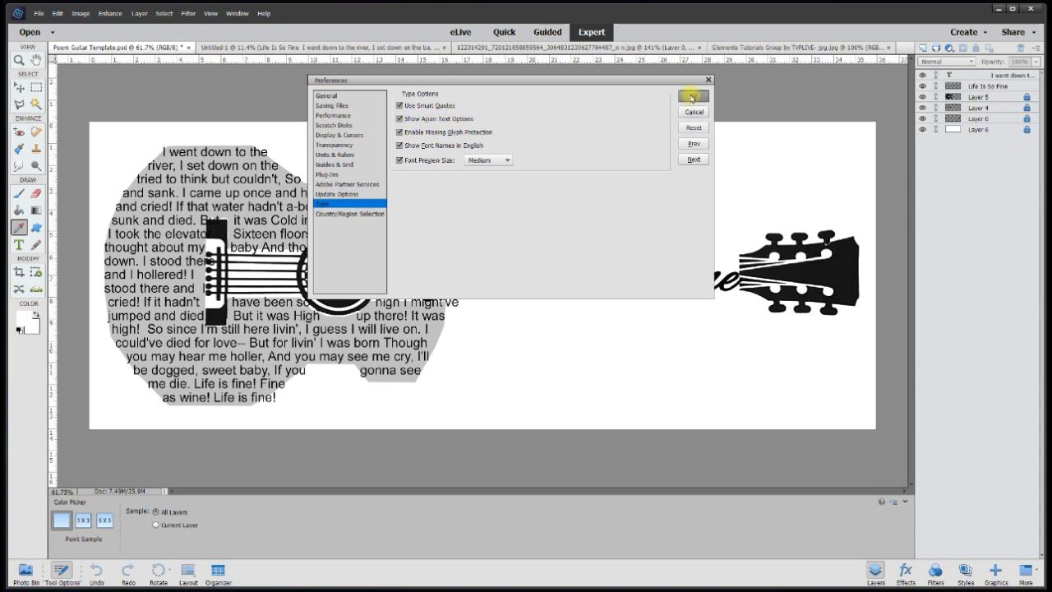
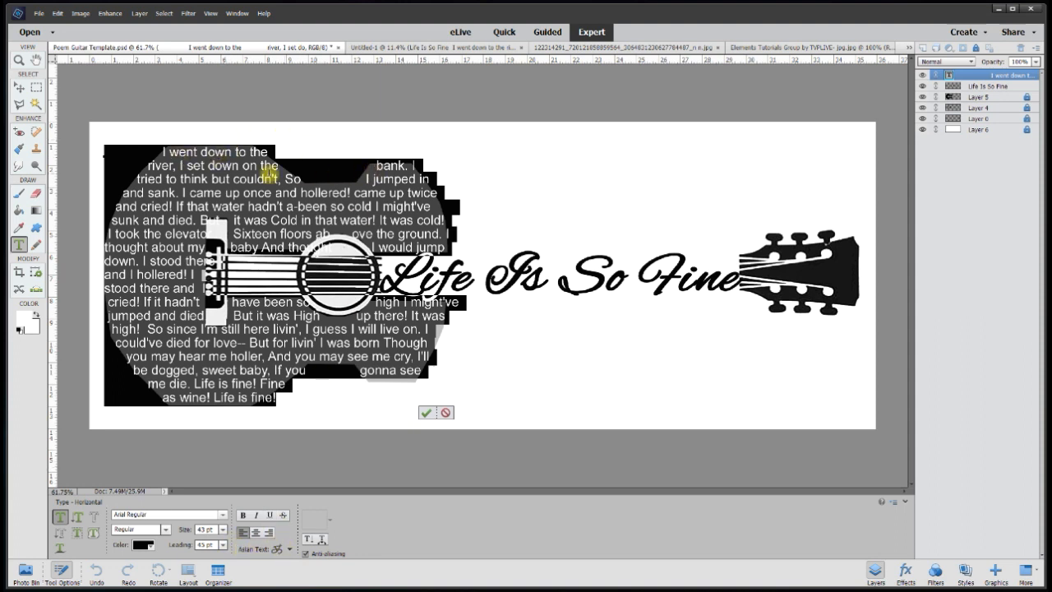
Step: Tighten the character spacing of the first verse line, "I went down to the", with the Asian text spacing percentage
{"action": "left_click", "coordinate": [250, 165]}
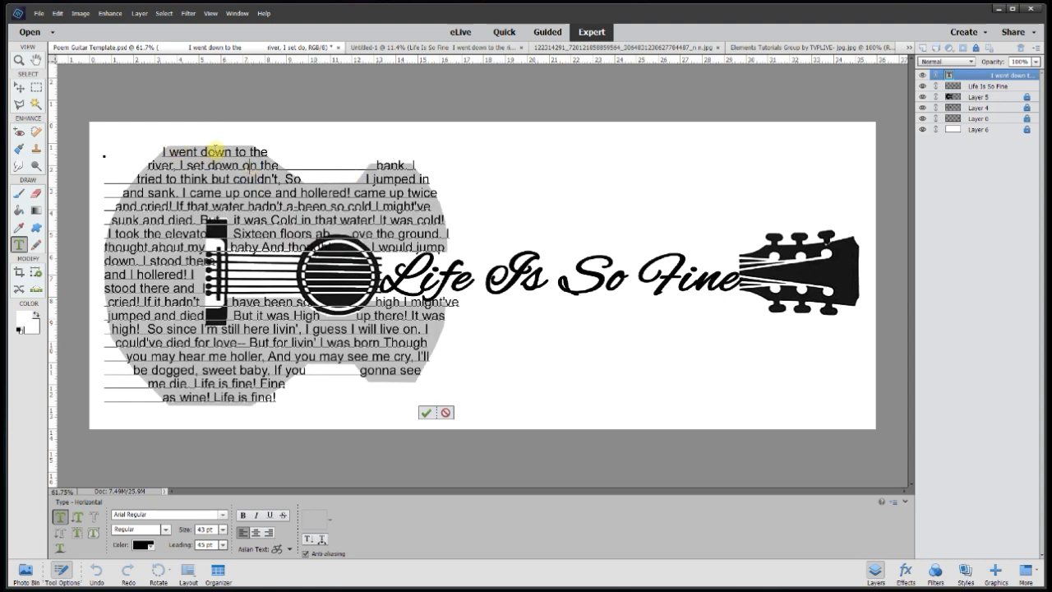
{"action": "left_click_drag", "start_coordinate": [162, 152], "coordinate": [270, 151]}
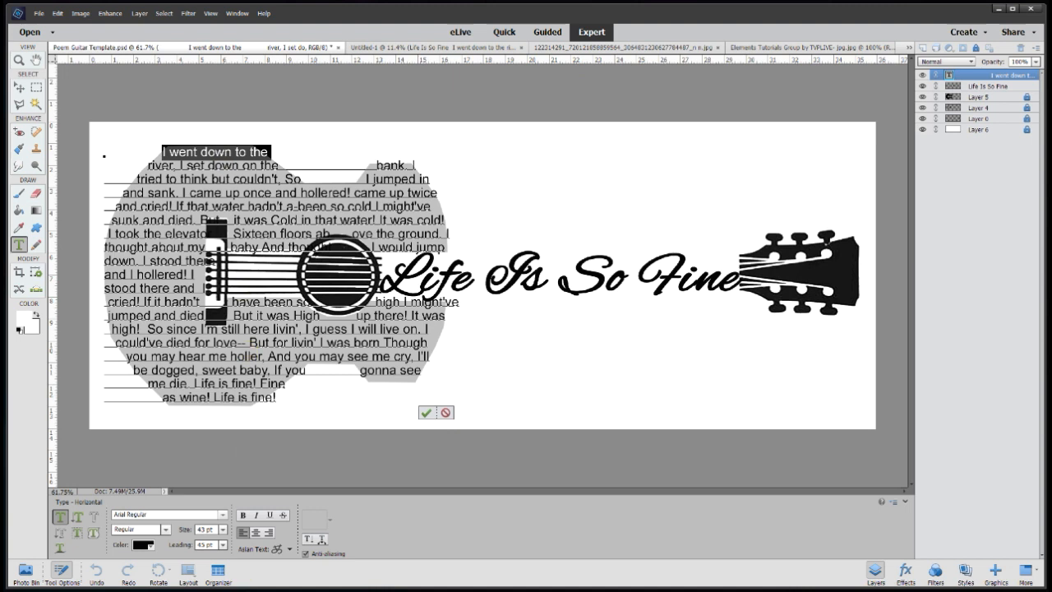
{"action": "left_click", "coordinate": [284, 552]}
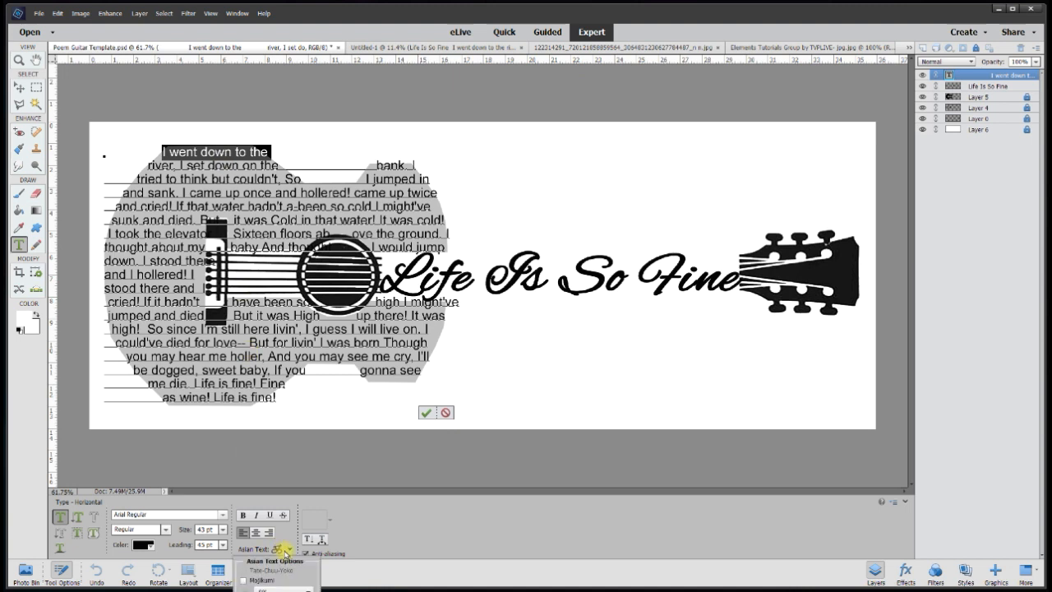
{"action": "left_click", "coordinate": [297, 588]}
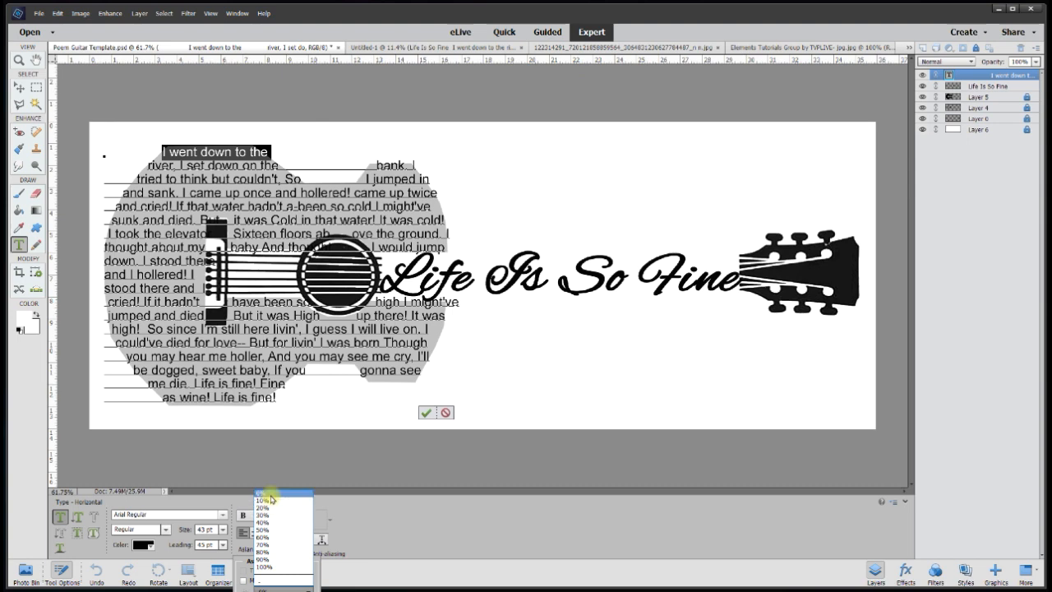
{"action": "left_click", "coordinate": [271, 499]}
{"action": "left_click", "coordinate": [221, 192]}
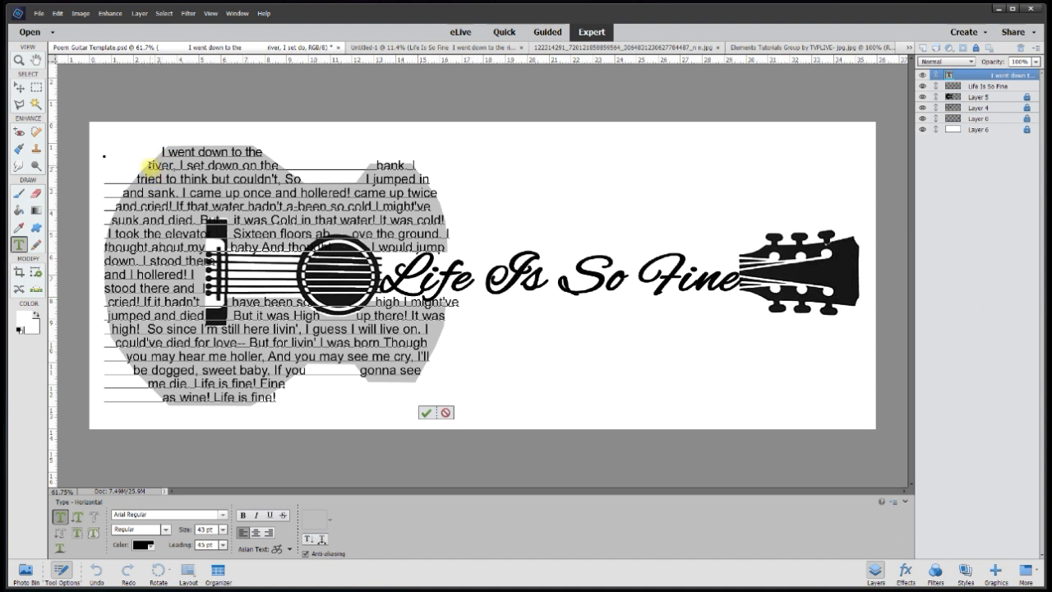
Step: Remove one space from the gap before "bank, I" on the second verse line
{"action": "left_click_drag", "start_coordinate": [148, 164], "coordinate": [275, 165]}
{"action": "left_click", "coordinate": [372, 166]}
{"action": "key", "text": "BackSpace"}
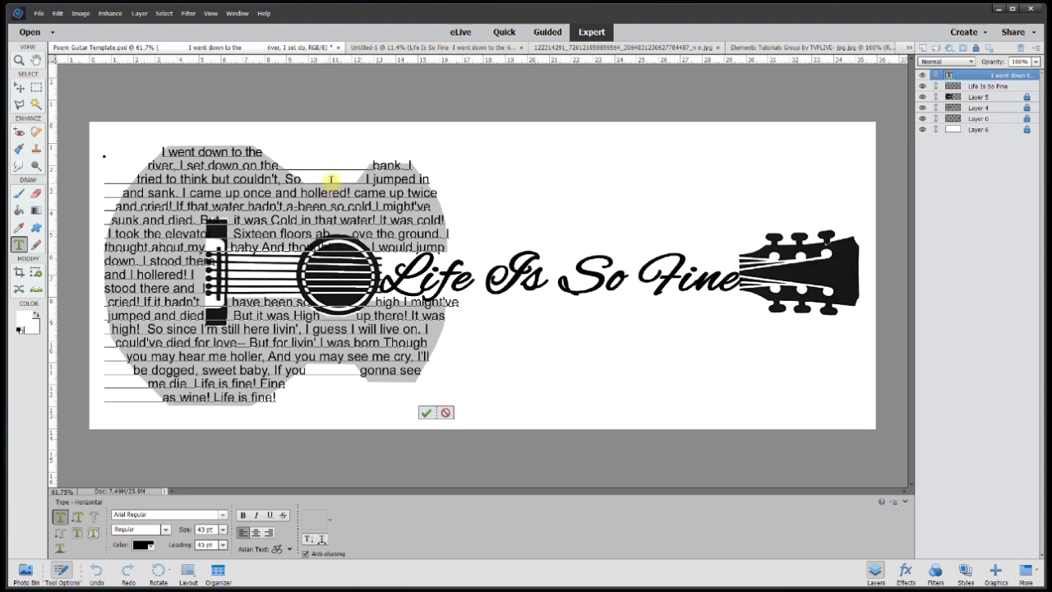
Step: Set the Asian text spacing of both parts of the third line, "tried to think but couldn't, So" and "I jumped in", to 10%
{"action": "left_click_drag", "start_coordinate": [297, 179], "coordinate": [133, 180]}
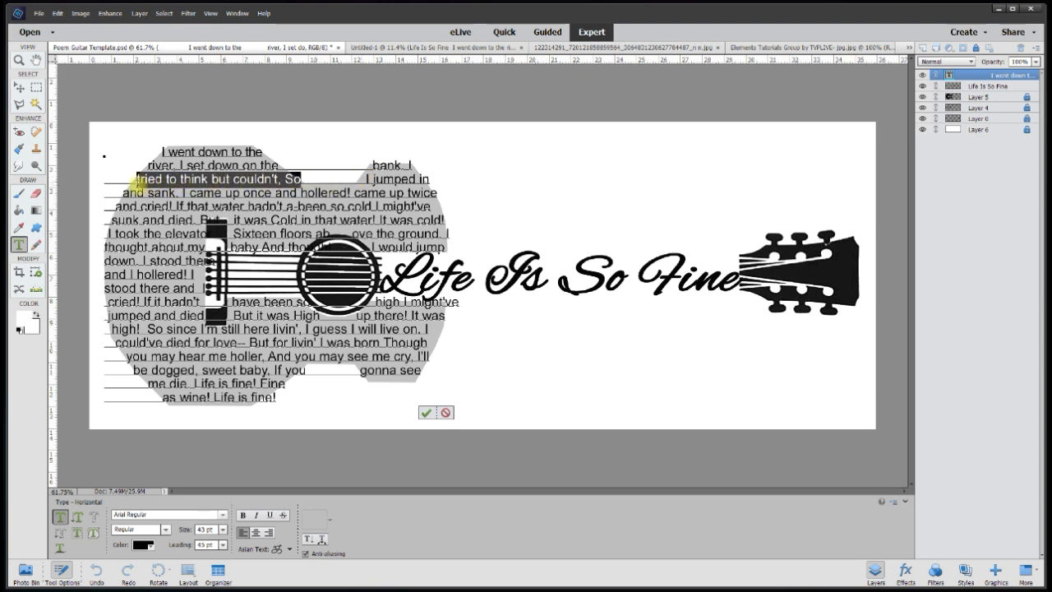
{"action": "left_click", "coordinate": [277, 548]}
{"action": "left_click", "coordinate": [275, 589]}
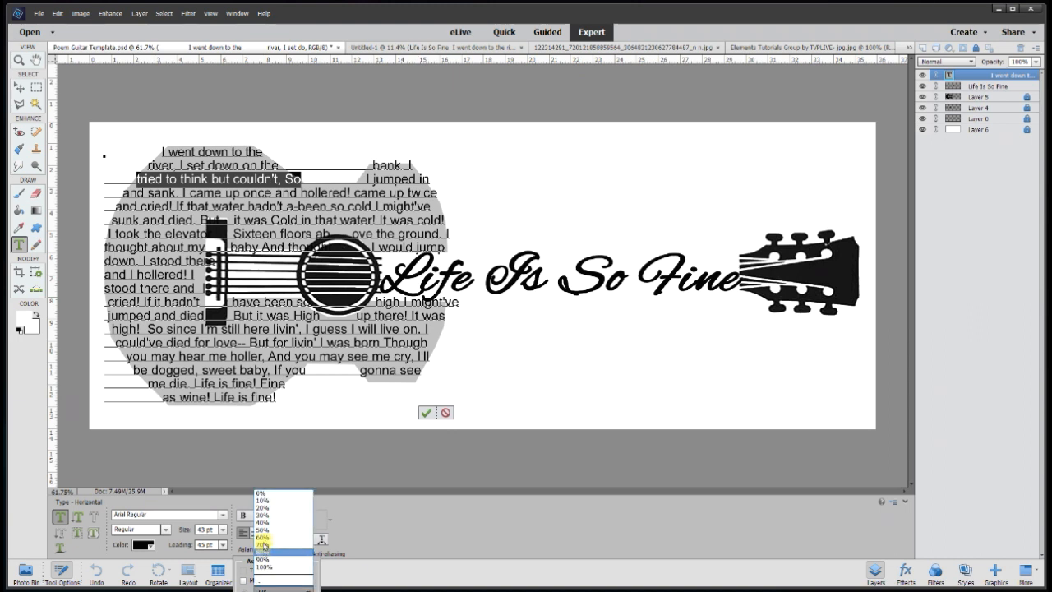
{"action": "left_click", "coordinate": [267, 500]}
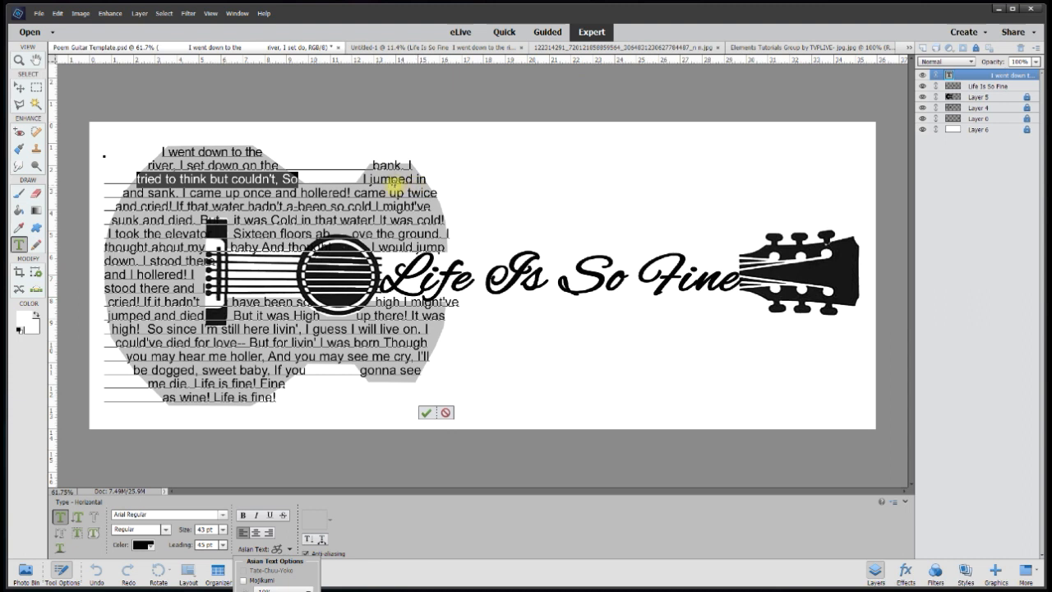
{"action": "left_click", "coordinate": [364, 180]}
{"action": "left_click_drag", "start_coordinate": [364, 180], "coordinate": [427, 179]}
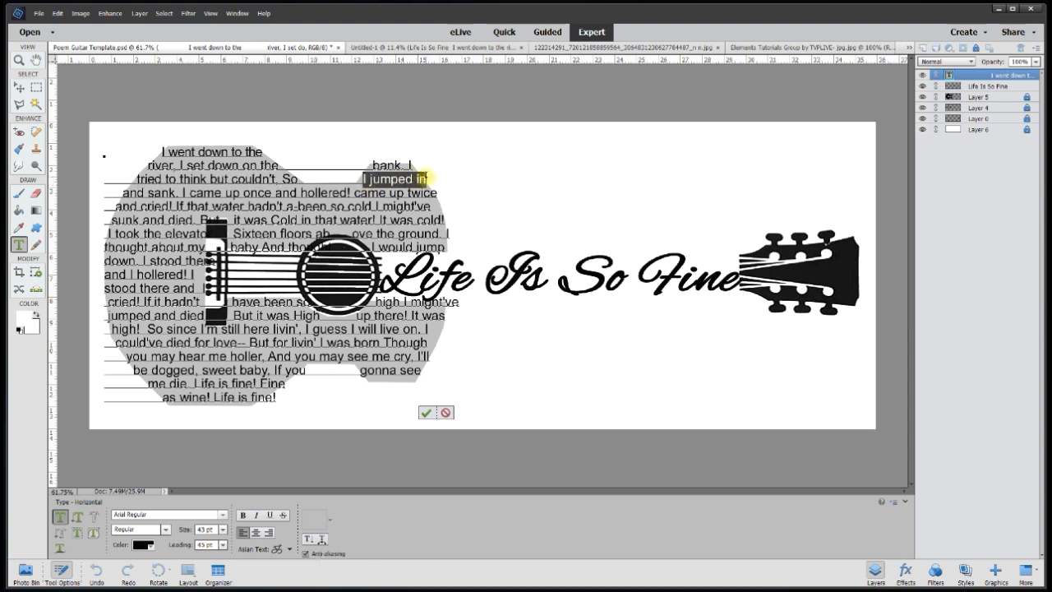
{"action": "left_click", "coordinate": [277, 549]}
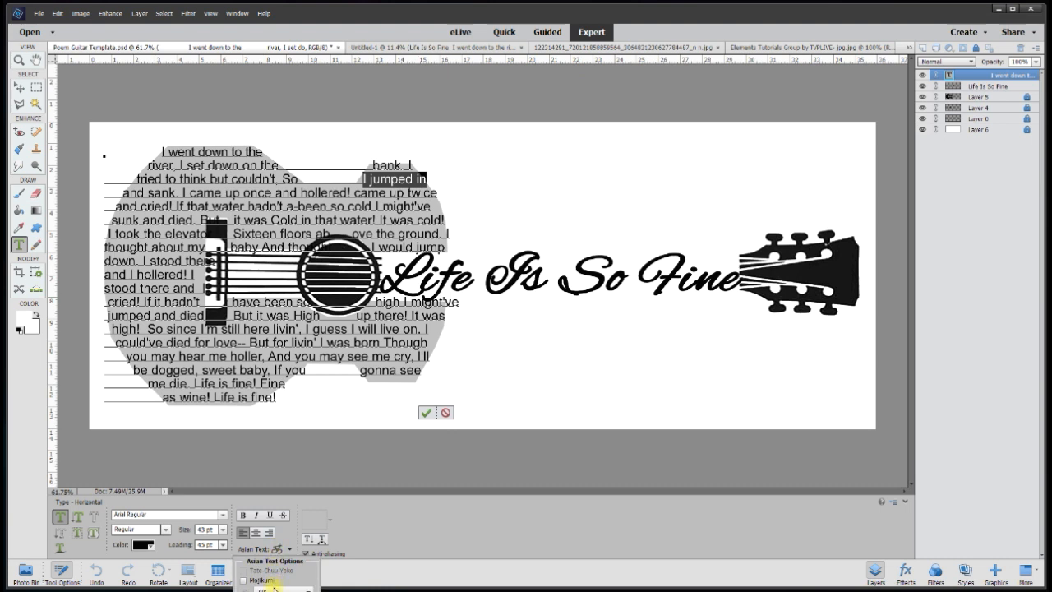
{"action": "left_click", "coordinate": [273, 585]}
{"action": "left_click", "coordinate": [268, 507]}
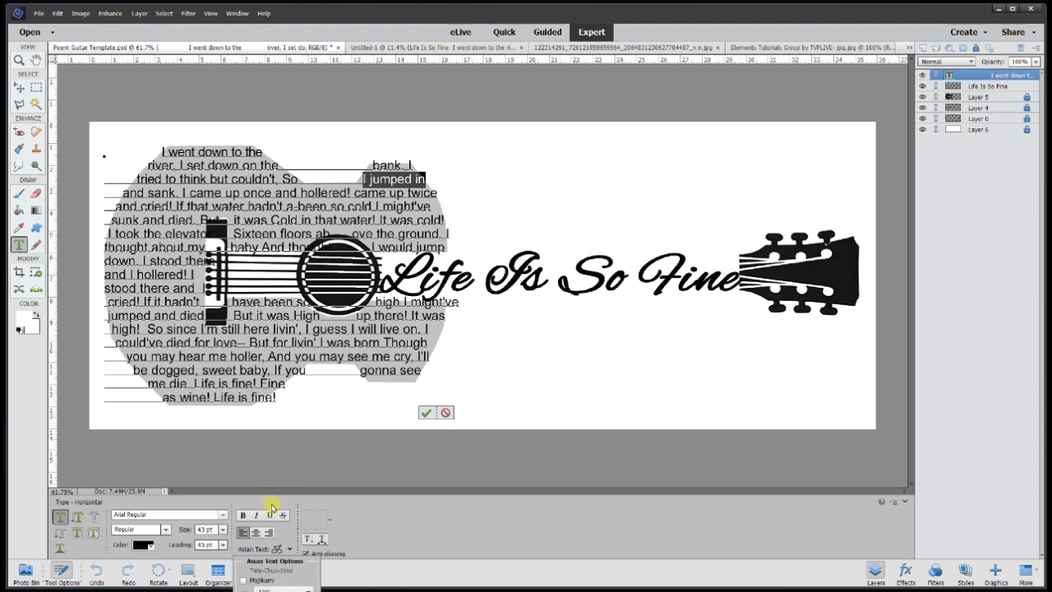
Step: Tighten the character spacing of the "and sank. I came up once" line, and add a space after "and cried!" on the following line
{"action": "left_click_drag", "start_coordinate": [120, 192], "coordinate": [438, 194]}
{"action": "left_click", "coordinate": [277, 549]}
{"action": "left_click", "coordinate": [273, 585]}
{"action": "left_click", "coordinate": [268, 507]}
{"action": "left_click", "coordinate": [430, 206]}
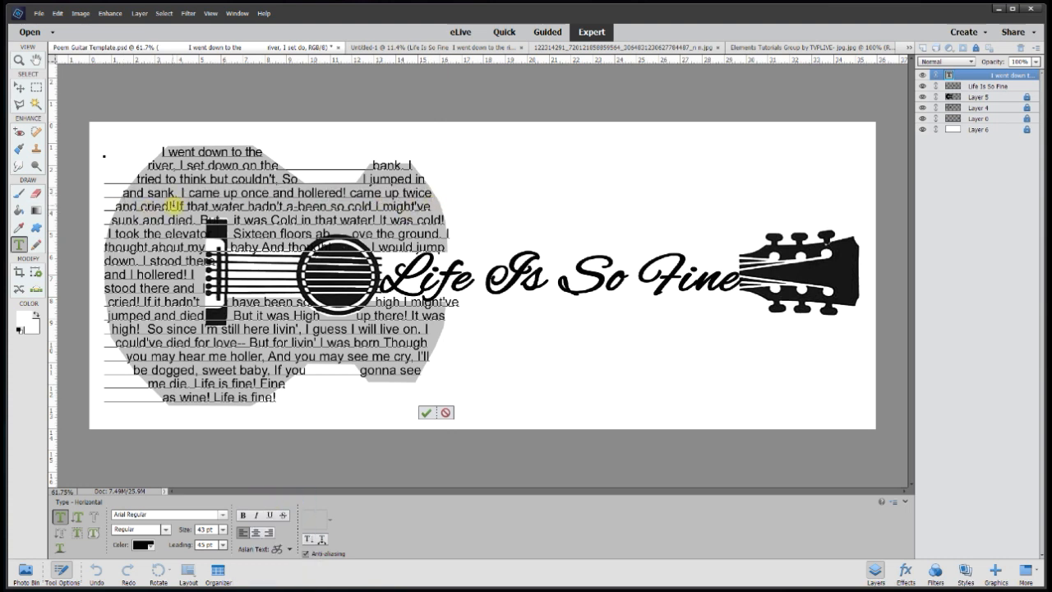
{"action": "left_click", "coordinate": [174, 207]}
Step: Tighten the Asian text spacing of "I took the elevator" so it fits before the bridge
{"action": "left_click_drag", "start_coordinate": [106, 235], "coordinate": [217, 234]}
{"action": "left_click", "coordinate": [277, 549]}
{"action": "left_click", "coordinate": [273, 585]}
{"action": "left_click", "coordinate": [268, 506]}
Step: Tighten the spacing of "Sixteen floors ab" between the bridge and sound hole, and adjust the gap before "ove the ground. I"
{"action": "left_click", "coordinate": [227, 235]}
{"action": "mouse_move", "coordinate": [328, 234]}
{"action": "left_mouse_down"}
{"action": "mouse_move", "coordinate": [230, 235]}
{"action": "mouse_move", "coordinate": [324, 234]}
{"action": "left_mouse_up"}
{"action": "left_click", "coordinate": [279, 549]}
{"action": "left_click", "coordinate": [273, 585]}
{"action": "left_click", "coordinate": [270, 507]}
{"action": "left_click", "coordinate": [254, 234]}
{"action": "left_click", "coordinate": [279, 549]}
{"action": "left_click", "coordinate": [276, 585]}
{"action": "left_click", "coordinate": [270, 507]}
{"action": "left_click", "coordinate": [349, 235]}
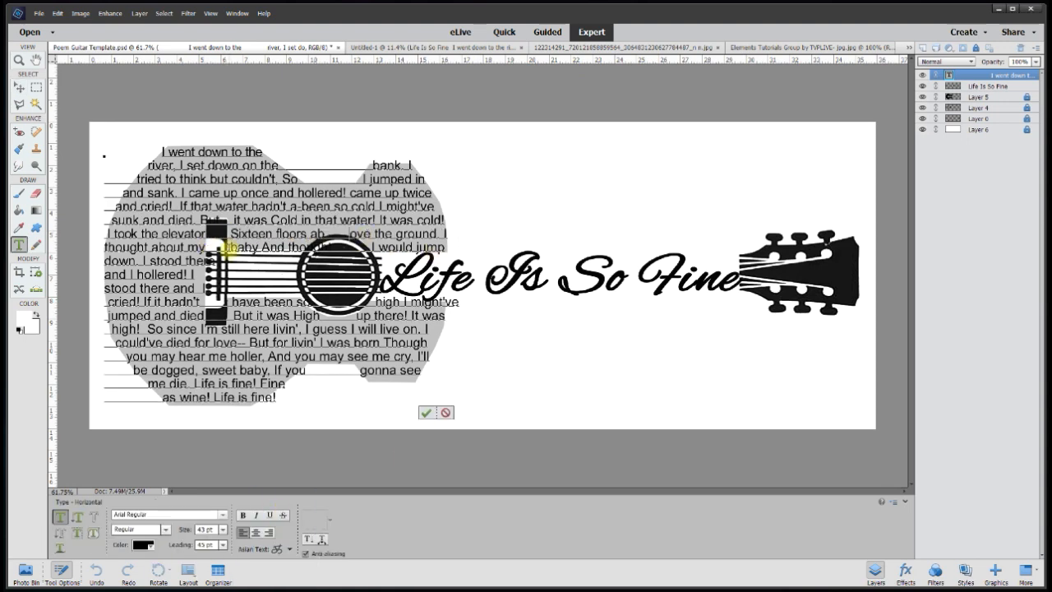
Step: Compress the character spacing of "baby And thought" so it fits between the bridge and the sound hole
{"action": "left_click_drag", "start_coordinate": [228, 248], "coordinate": [332, 247]}
{"action": "left_click", "coordinate": [277, 549]}
{"action": "left_click", "coordinate": [432, 415]}
Step: Tighten the character spacing of "have been so" and "high I might've" to fit the line within the guitar body
{"action": "left_click_drag", "start_coordinate": [228, 302], "coordinate": [305, 303]}
{"action": "left_click", "coordinate": [279, 549]}
{"action": "left_click", "coordinate": [393, 307]}
{"action": "left_click_drag", "start_coordinate": [452, 306], "coordinate": [370, 306]}
{"action": "left_click", "coordinate": [279, 549]}
{"action": "left_click", "coordinate": [276, 585]}
{"action": "left_click", "coordinate": [466, 297]}
Step: Tighten the character spacing of "But it was High" on the "jumped and died" line
{"action": "double_click", "coordinate": [239, 315]}
{"action": "left_click_drag", "start_coordinate": [230, 317], "coordinate": [322, 317]}
{"action": "left_click", "coordinate": [281, 548]}
{"action": "left_click", "coordinate": [295, 588]}
{"action": "left_click", "coordinate": [409, 343]}
Step: Set the Asian text spacing of the "you may hear me holler, And you may see me cry, I'll" line to 10%
{"action": "left_click_drag", "start_coordinate": [126, 356], "coordinate": [432, 356]}
{"action": "left_click", "coordinate": [278, 549]}
{"action": "left_click", "coordinate": [278, 586]}
{"action": "left_click", "coordinate": [263, 500]}
{"action": "left_click", "coordinate": [146, 379]}
Step: Tighten the Asian text spacing of "be dogged, sweet baby, If you" to fit the guitar's lower outline
{"action": "left_click_drag", "start_coordinate": [133, 371], "coordinate": [306, 370]}
{"action": "left_click", "coordinate": [279, 549]}
{"action": "left_click", "coordinate": [275, 588]}
{"action": "left_click", "coordinate": [271, 522]}
{"action": "left_click", "coordinate": [145, 379]}
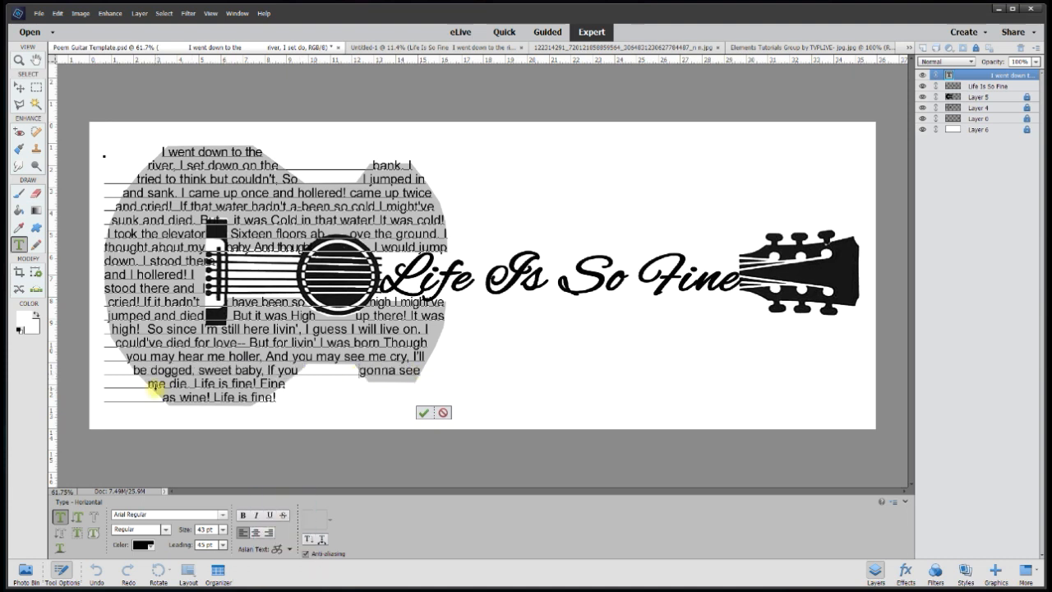
Step: Tighten the Asian text spacing of the "me die. Life is fine! Fine" line to fit the guitar outline
{"action": "left_click_drag", "start_coordinate": [148, 383], "coordinate": [280, 384]}
{"action": "left_click", "coordinate": [279, 549]}
{"action": "left_click", "coordinate": [280, 589]}
{"action": "left_click", "coordinate": [278, 523]}
{"action": "left_click", "coordinate": [167, 399]}
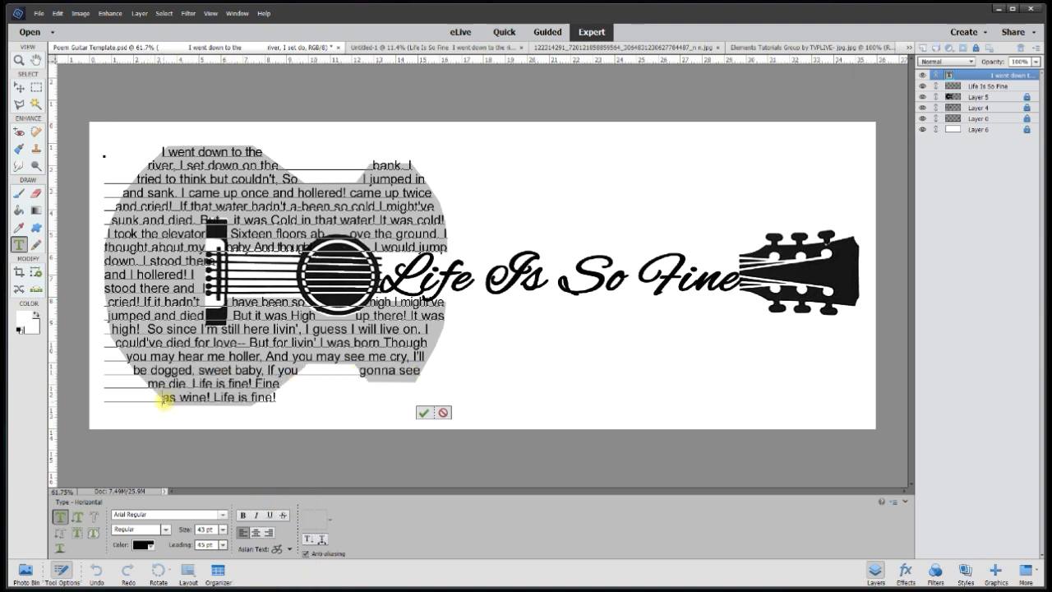
Step: Set the Asian text spacing of the last line, "as wine! Life is fine!", to 50%
{"action": "left_click_drag", "start_coordinate": [164, 400], "coordinate": [268, 398]}
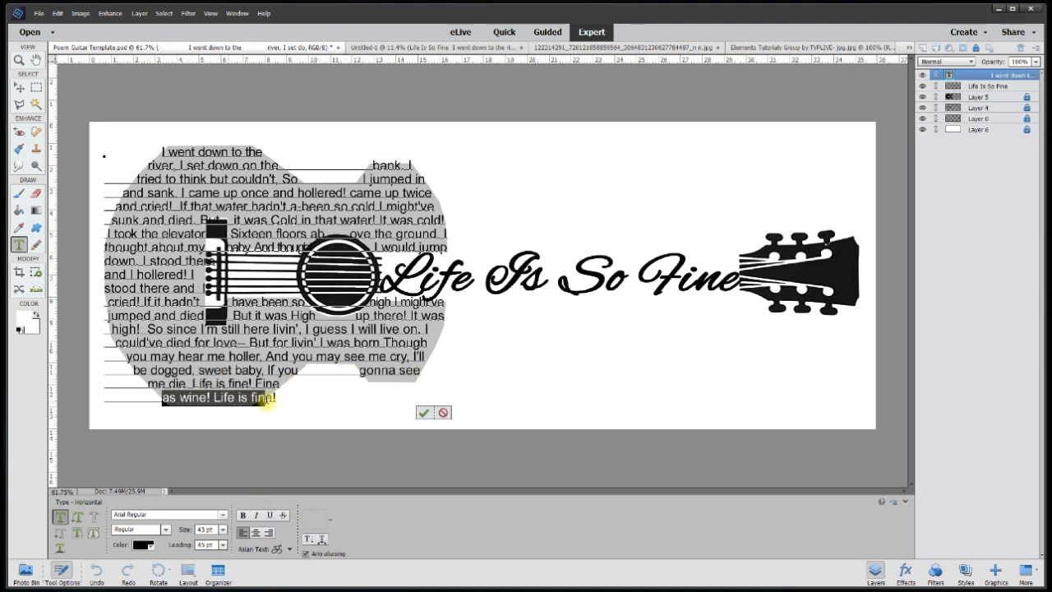
{"action": "left_click", "coordinate": [282, 550]}
{"action": "left_click", "coordinate": [276, 588]}
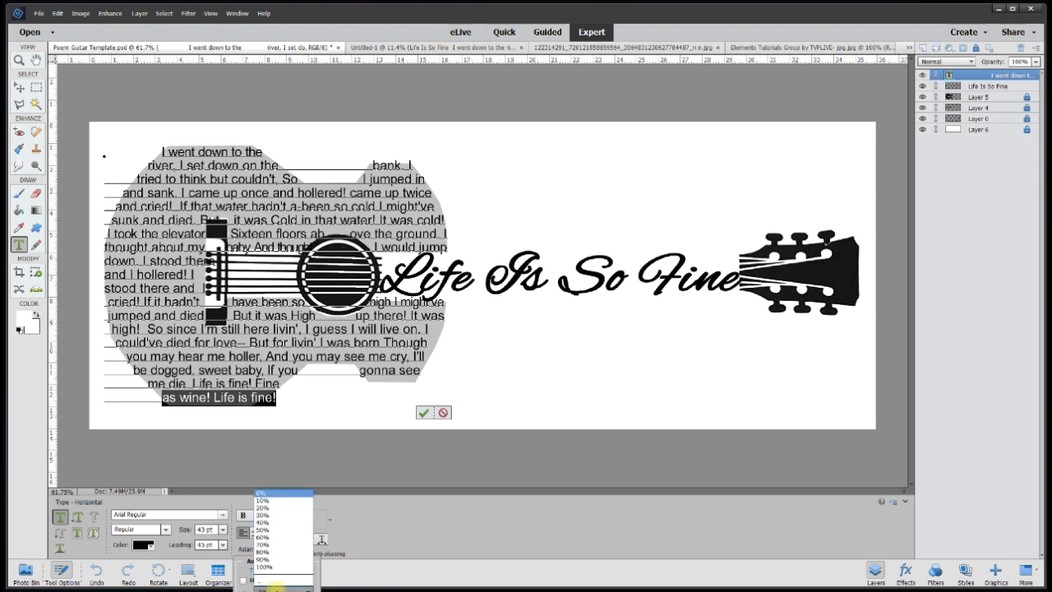
{"action": "left_click", "coordinate": [277, 530]}
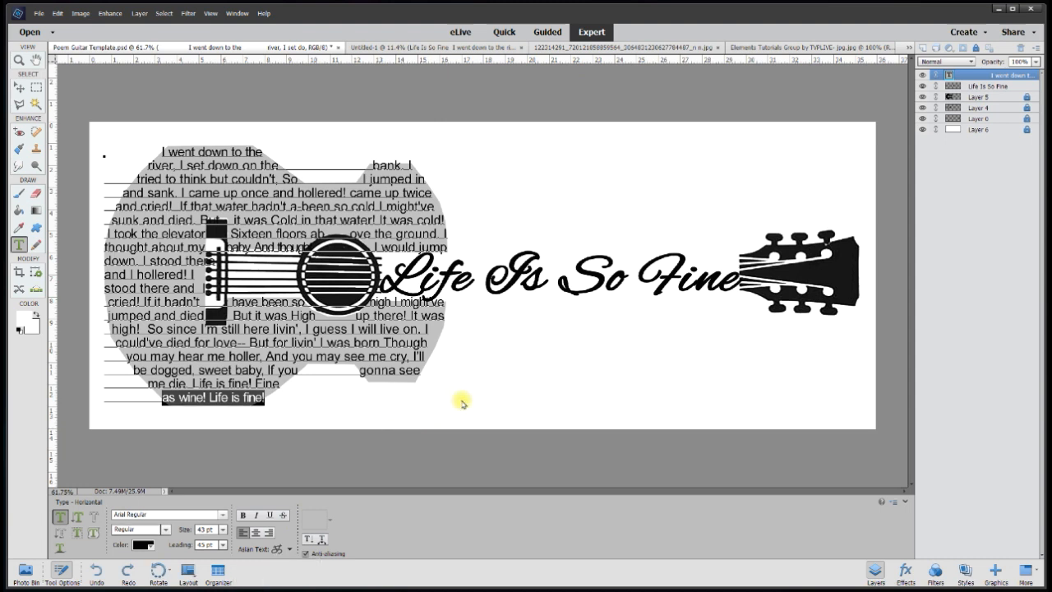
Step: Commit the verse text, and unlock and hide Layer 5, the grey guitar-body guide shape
{"action": "left_click", "coordinate": [424, 412]}
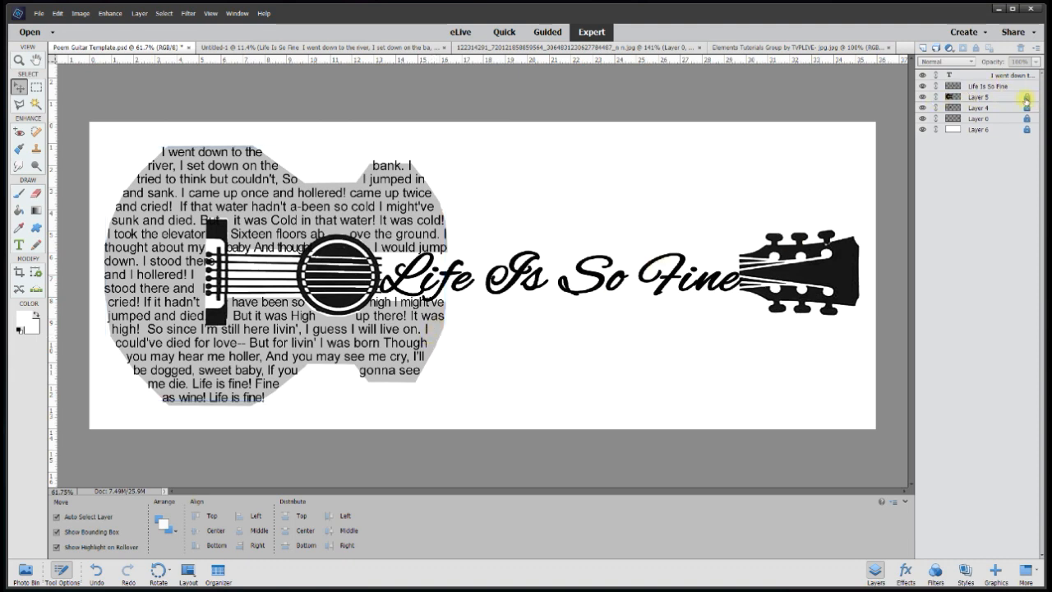
{"action": "left_click", "coordinate": [922, 97]}
{"action": "scroll", "coordinate": [764, 234], "scroll_direction": "down", "scroll_amount": 2}
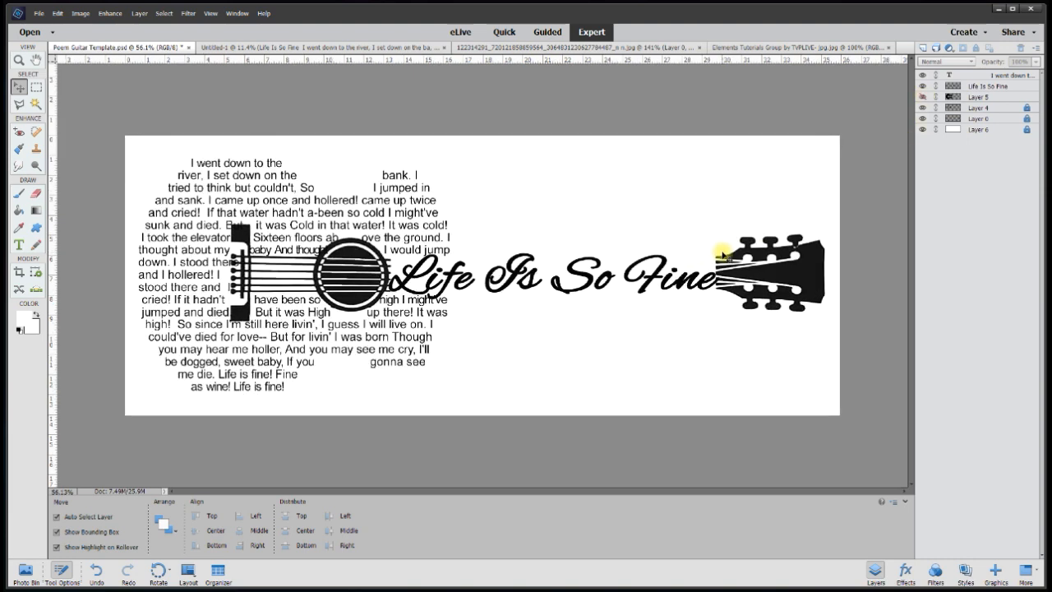
{"action": "scroll", "coordinate": [526, 271], "scroll_direction": "up", "scroll_amount": 1}
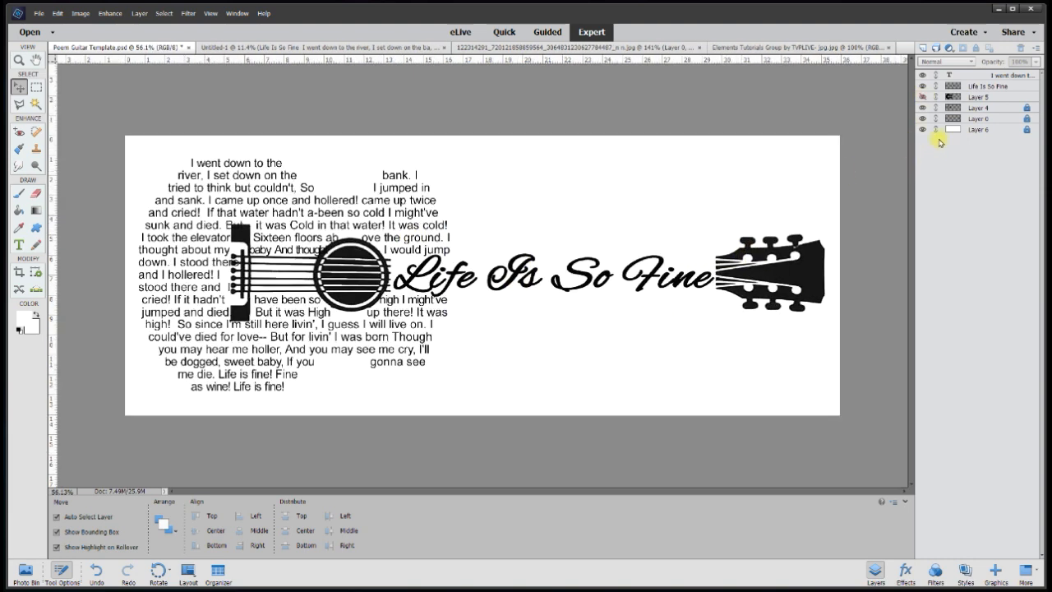
Step: Fill the Layer 6 background of Poem Guitar Template.psd with the off-white canvas colour sampled from the Simple Man reference photo
{"action": "left_click", "coordinate": [540, 48]}
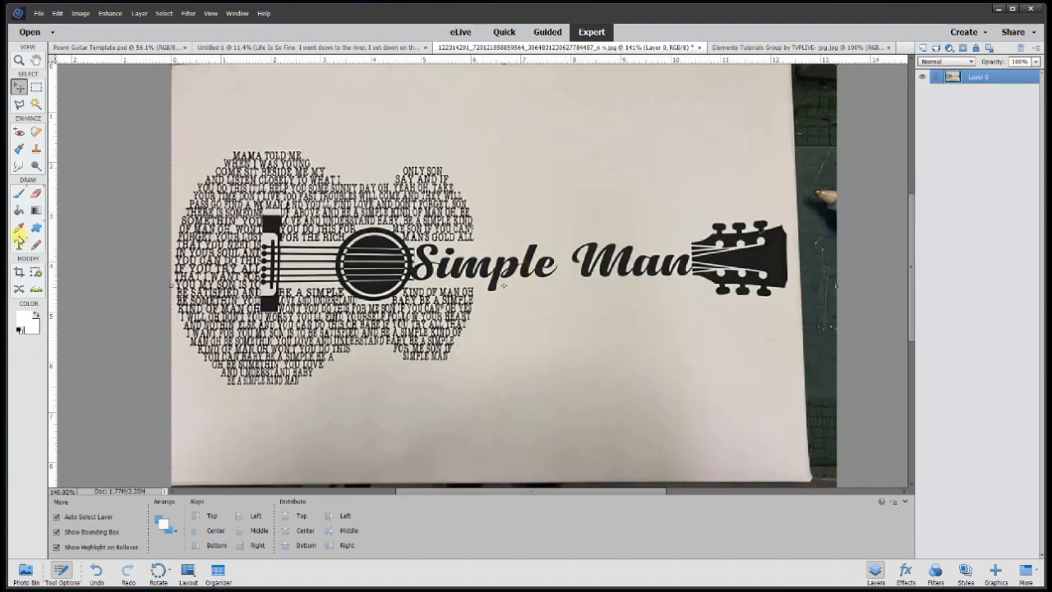
{"action": "left_click", "coordinate": [18, 227]}
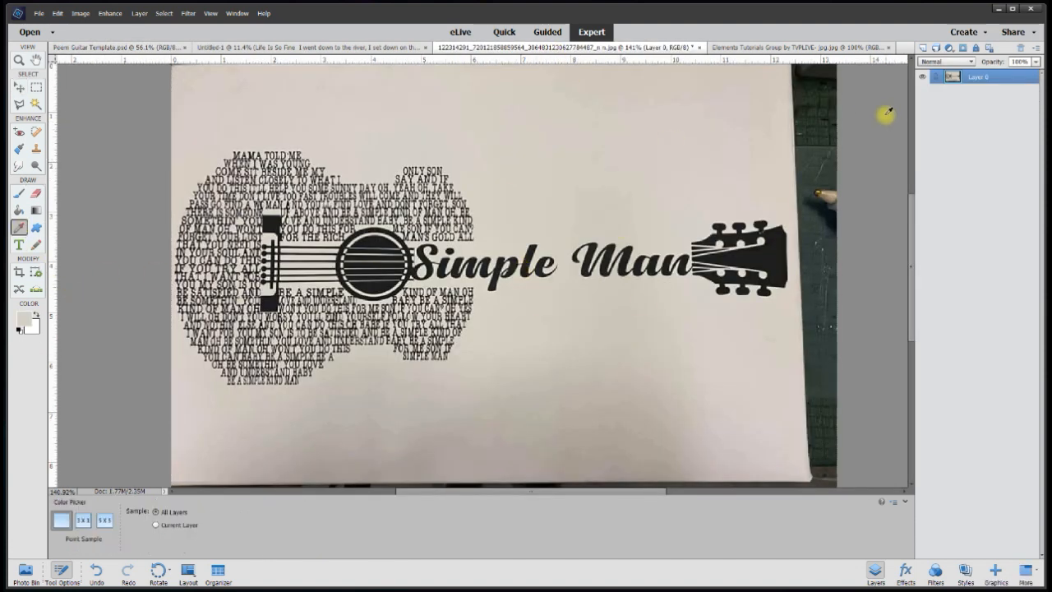
{"action": "left_click", "coordinate": [345, 47]}
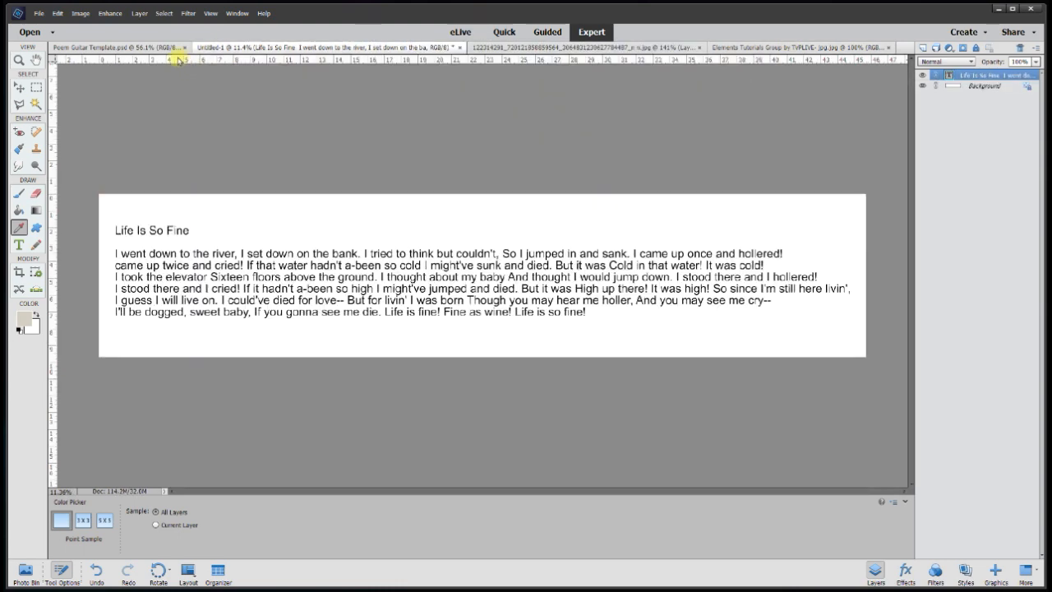
{"action": "left_click", "coordinate": [176, 48]}
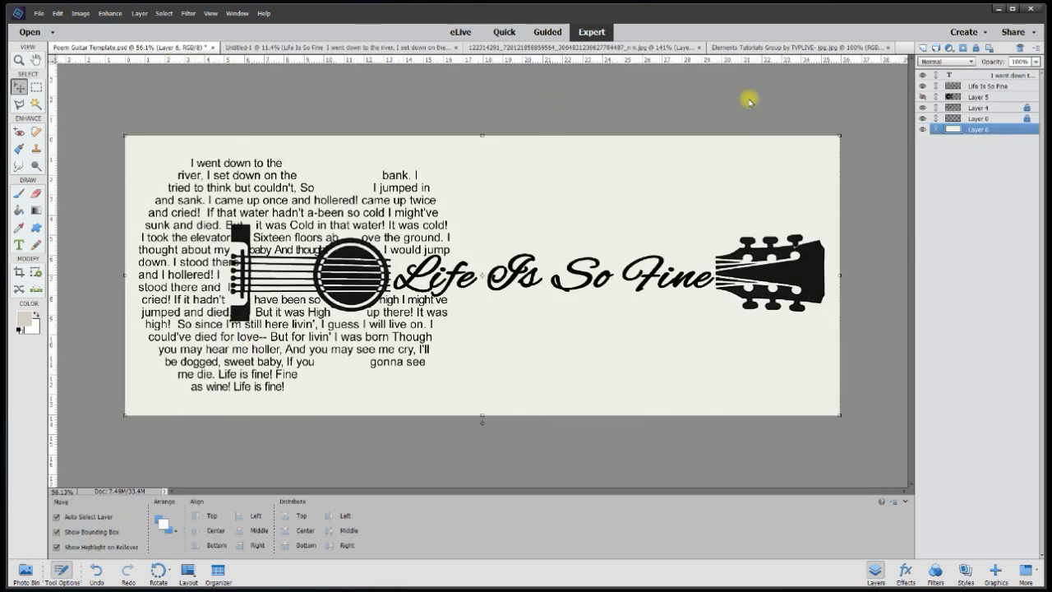
{"action": "left_click", "coordinate": [749, 100]}
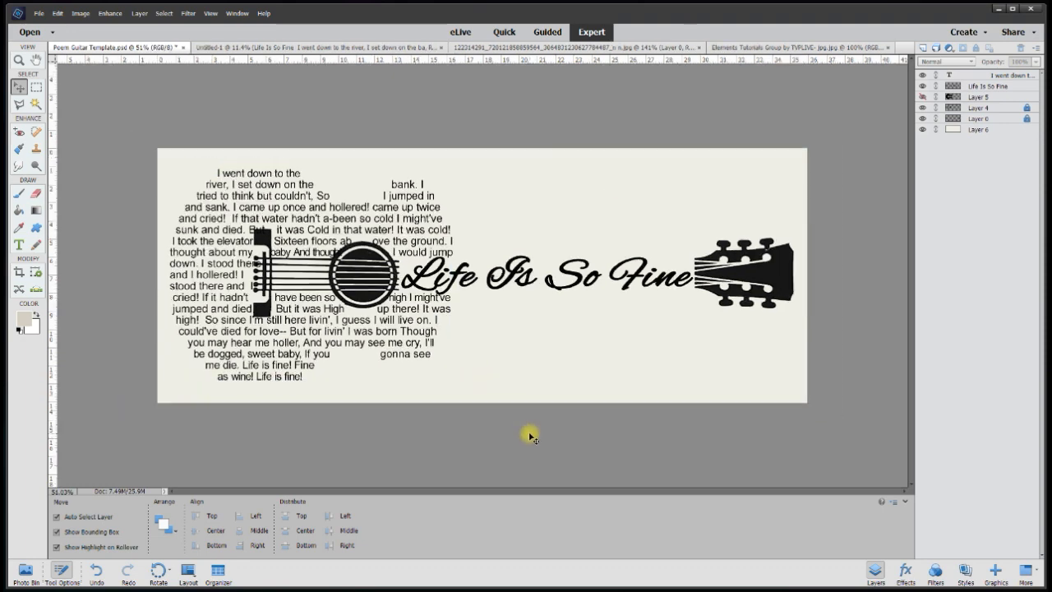
{"action": "scroll", "coordinate": [530, 436], "scroll_direction": "up", "scroll_amount": 1}
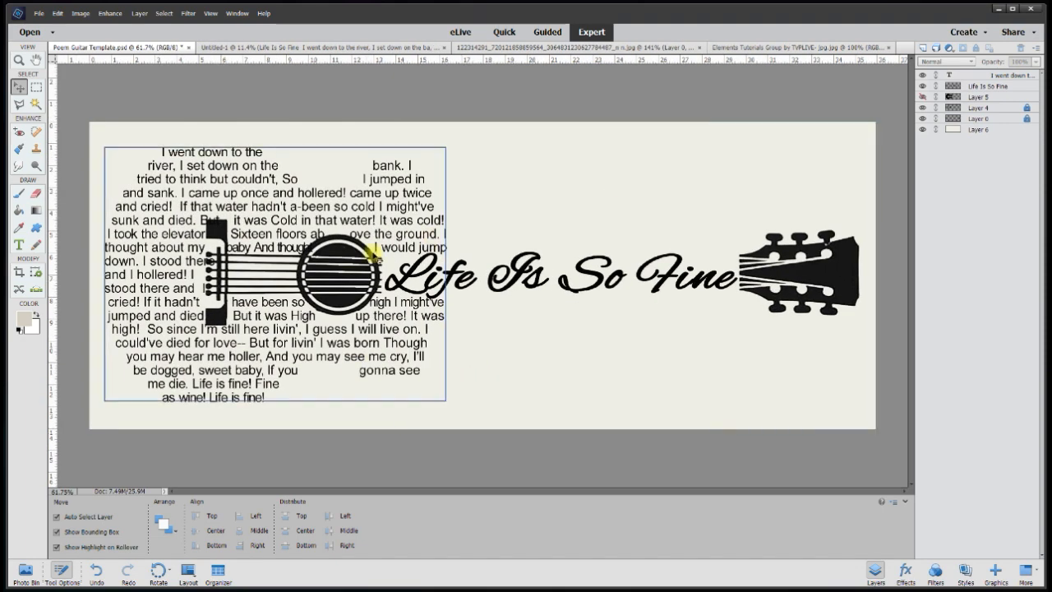